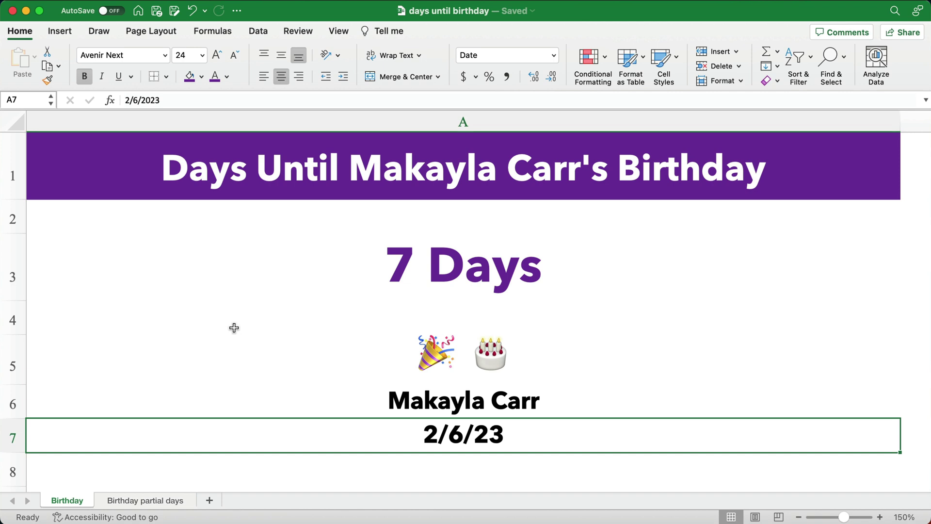
Review the name in A6, the birthday date in A7 and the emoji cell A5
{"action": "left_click", "coordinate": [435, 401]}
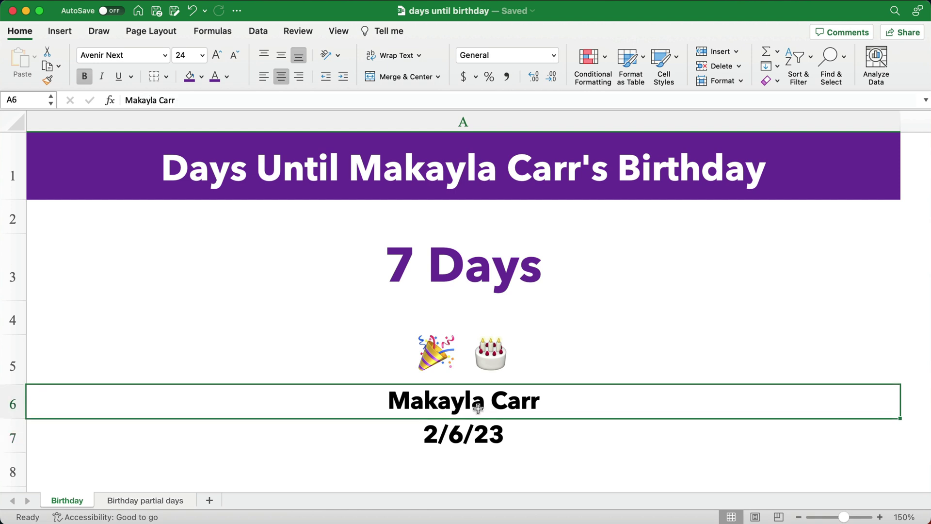
{"action": "left_click", "coordinate": [474, 439]}
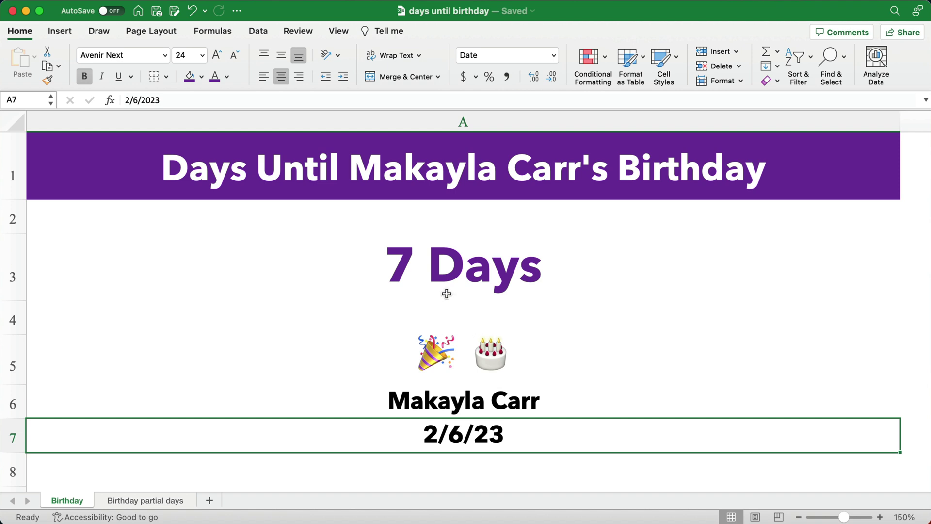
{"action": "left_click", "coordinate": [412, 343]}
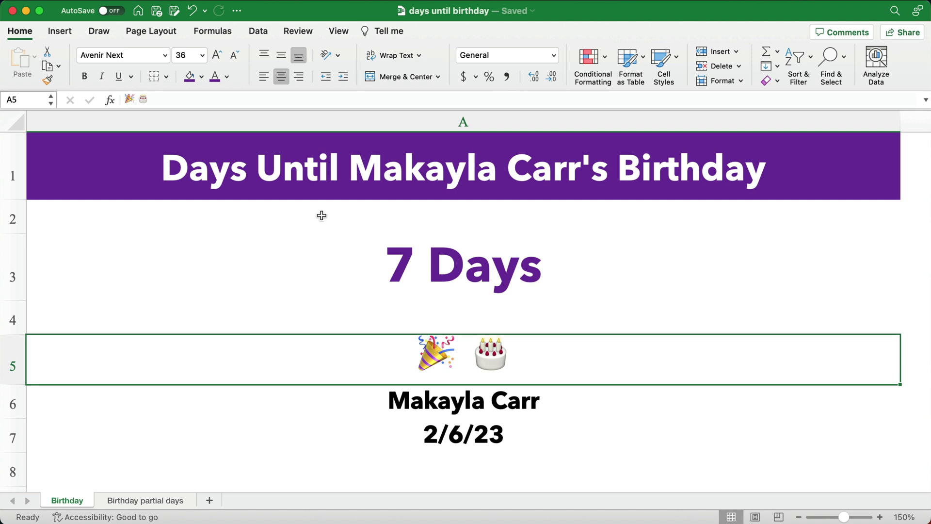
{"action": "left_click", "coordinate": [133, 0]}
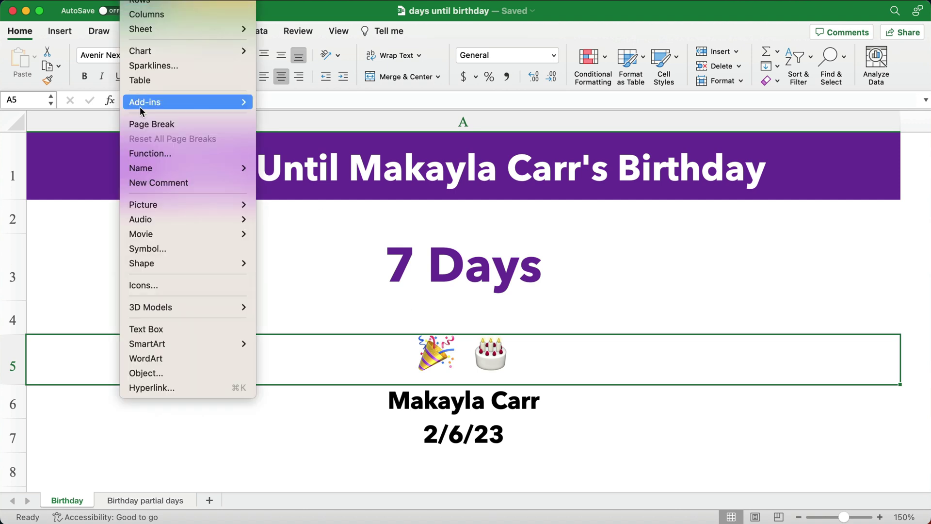
{"action": "left_click", "coordinate": [150, 248]}
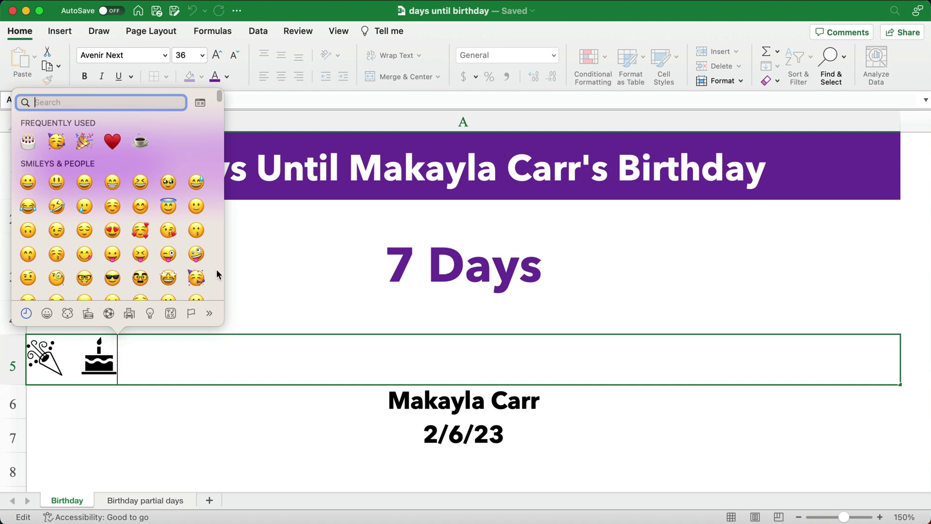
{"action": "left_click", "coordinate": [259, 301]}
{"action": "left_click", "coordinate": [264, 442]}
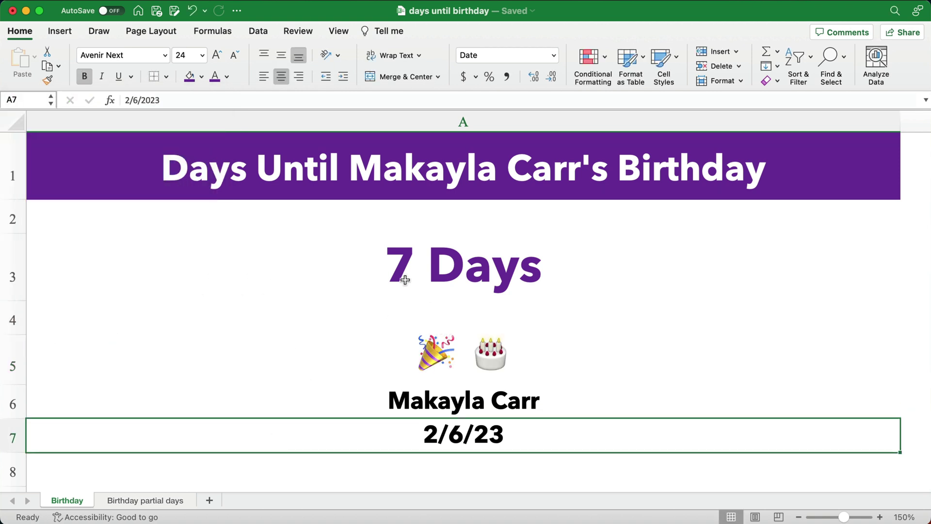
Delete the title formula from A1 and reselect the now-empty title cell
{"action": "left_click", "coordinate": [315, 174]}
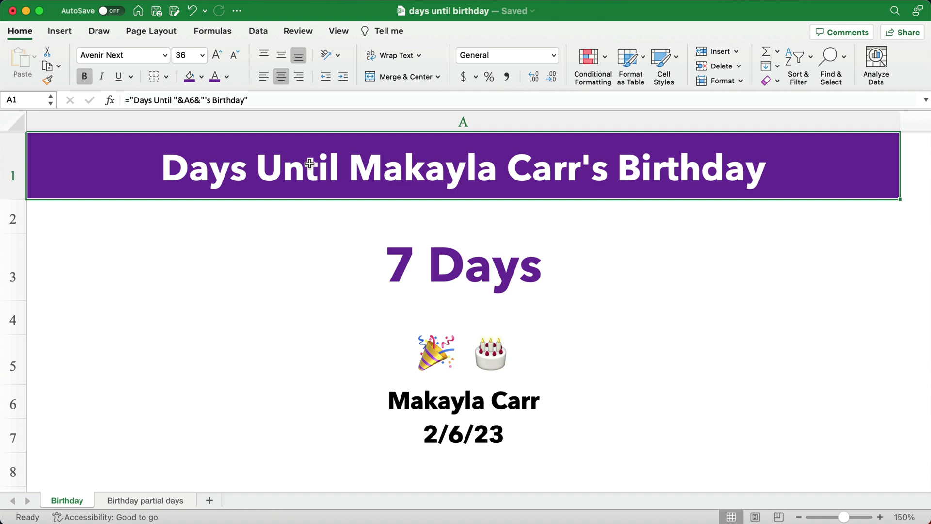
{"action": "key", "text": "Delete"}
{"action": "left_click", "coordinate": [212, 229]}
{"action": "left_click", "coordinate": [139, 149]}
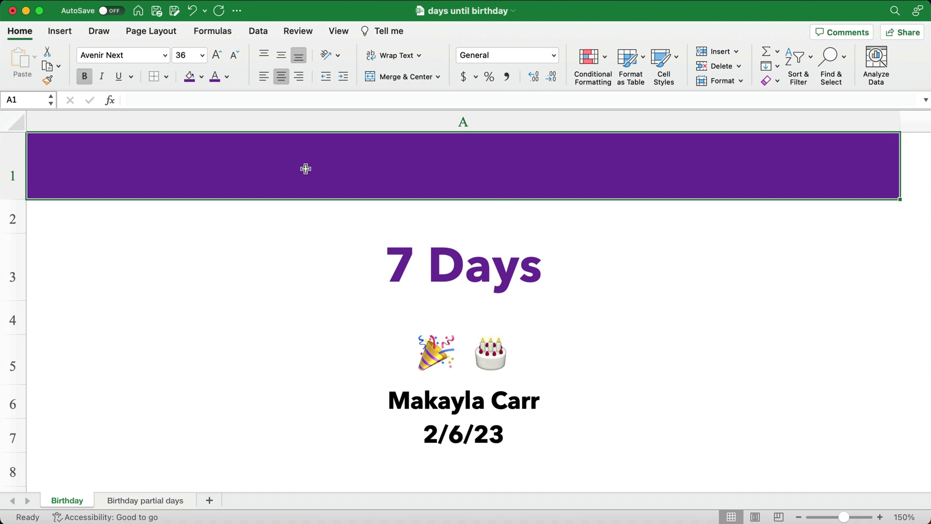
Enter the plain-text title 'Days Until xx's Birthday' in A1
{"action": "type", "text": "Days U"}
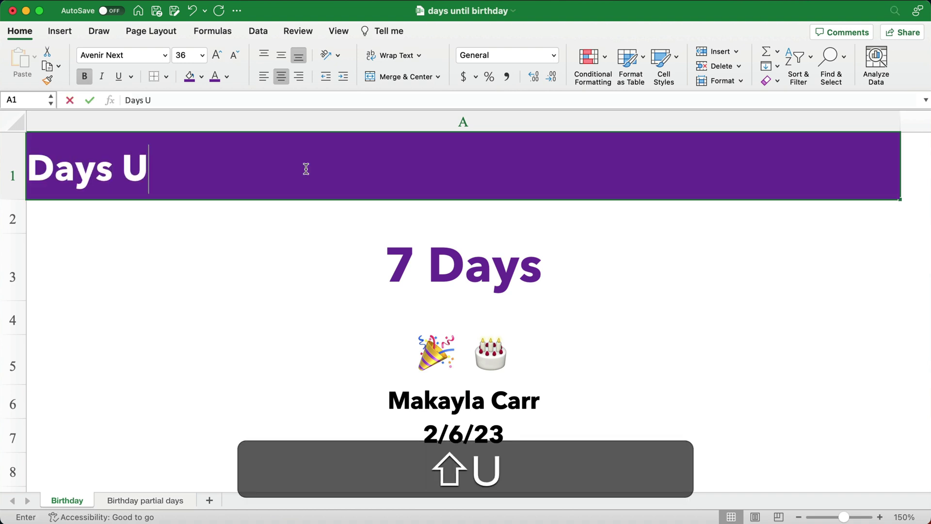
{"action": "type", "text": "ntil xx"}
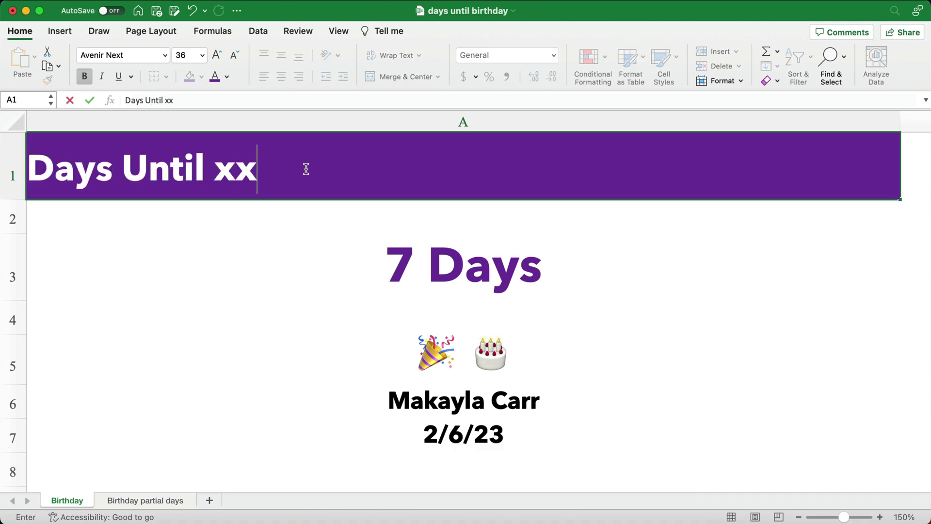
{"action": "type", "text": "'s"}
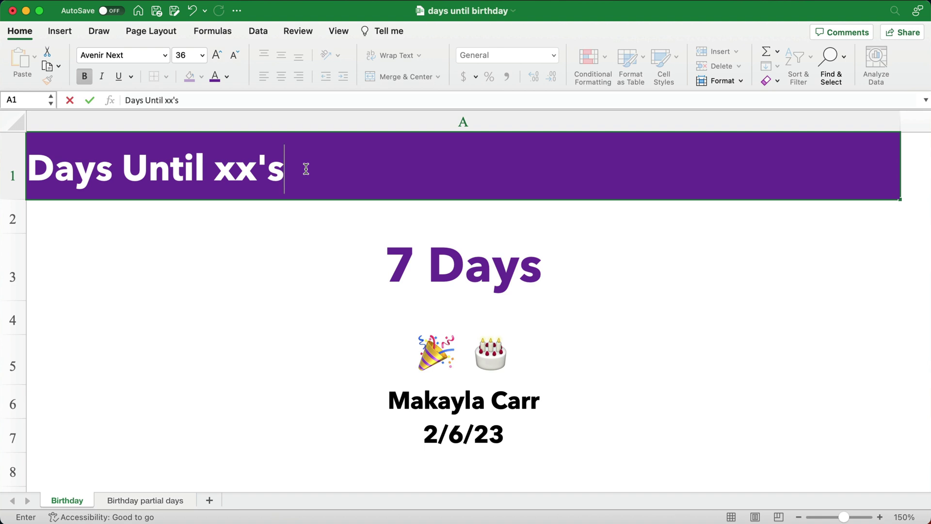
{"action": "type", "text": " Birthday"}
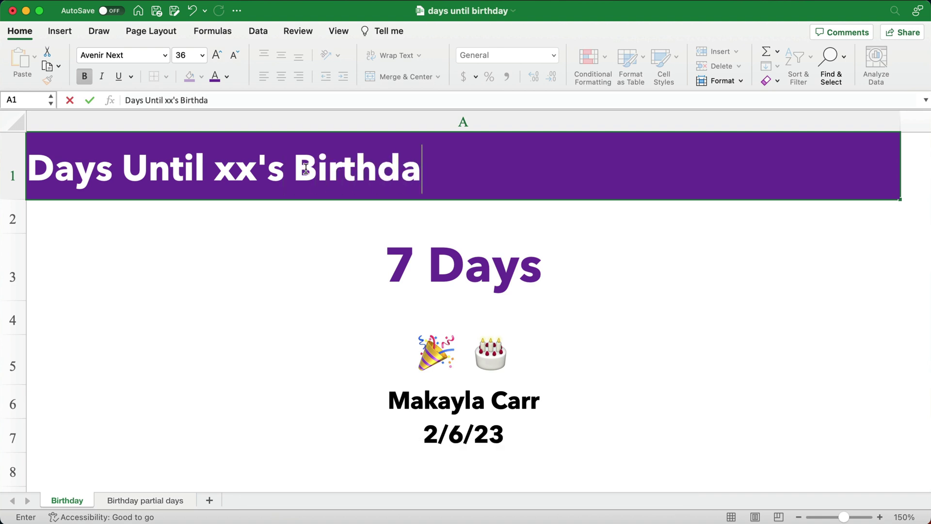
{"action": "key", "text": "Return"}
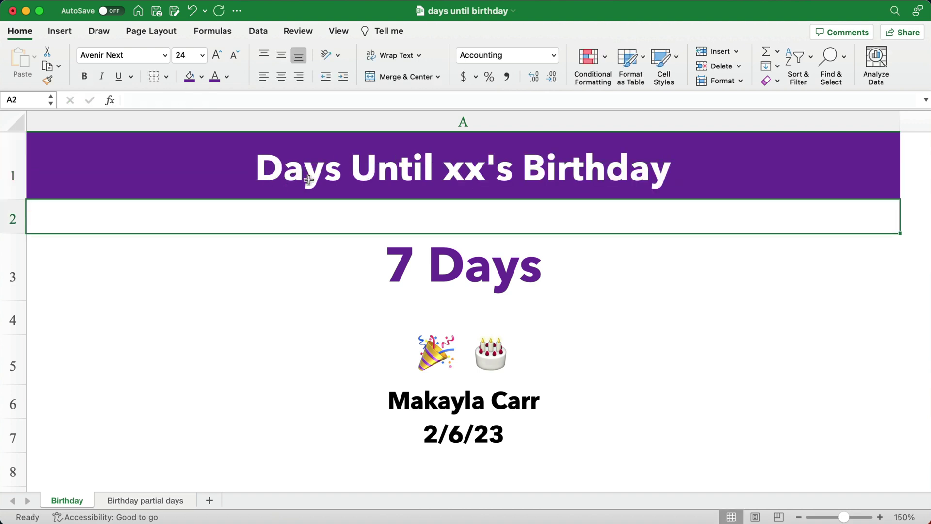
{"action": "left_click", "coordinate": [306, 172]}
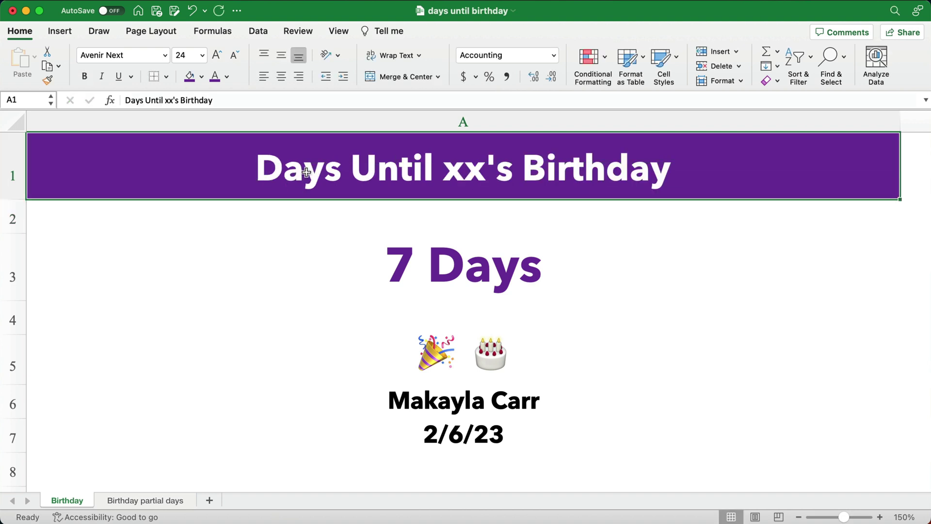
Start converting A1 into a formula, quoting "Days Until " followed by &
{"action": "left_click", "coordinate": [127, 100]}
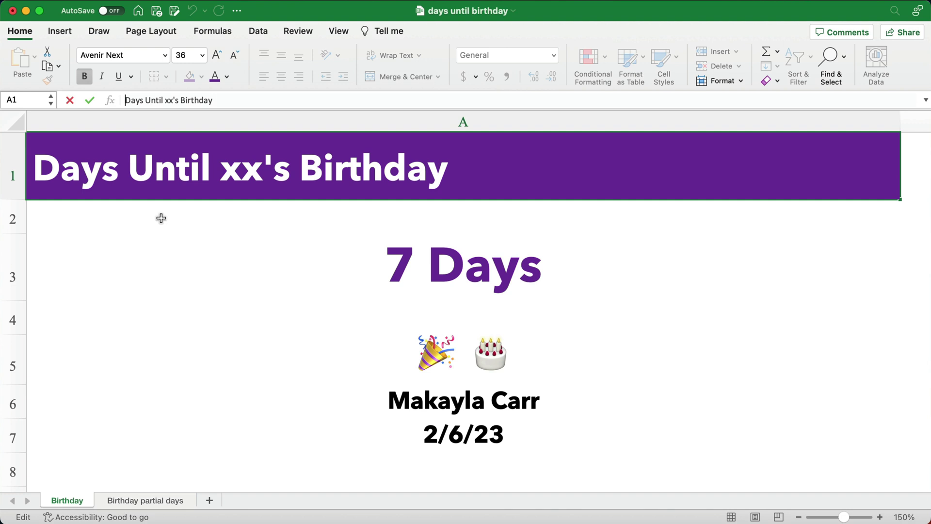
{"action": "type", "text": "="}
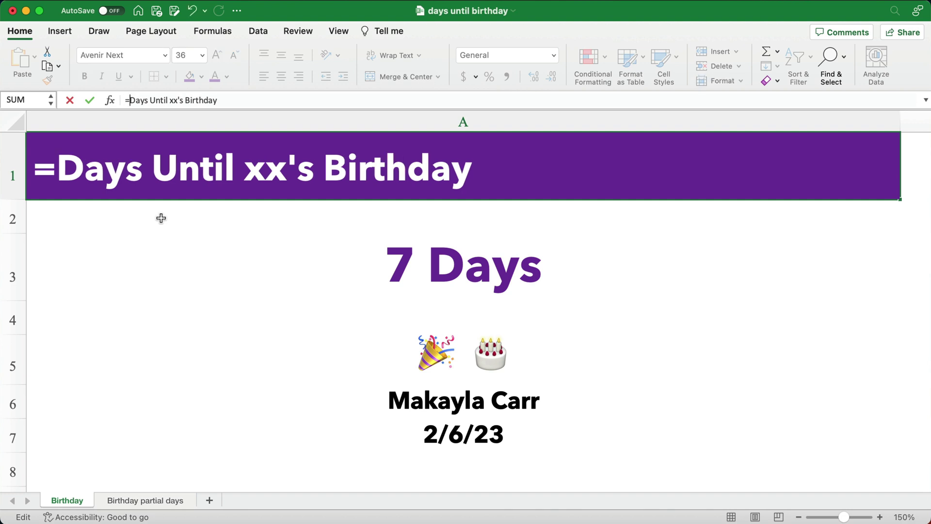
{"action": "key", "text": "shift"}
{"action": "type", "text": "\""}
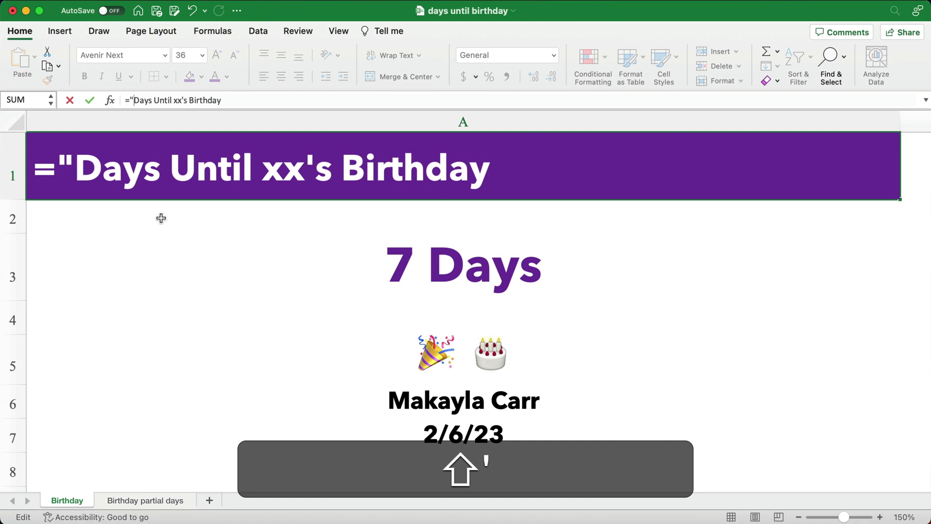
{"action": "left_click", "coordinate": [174, 99]}
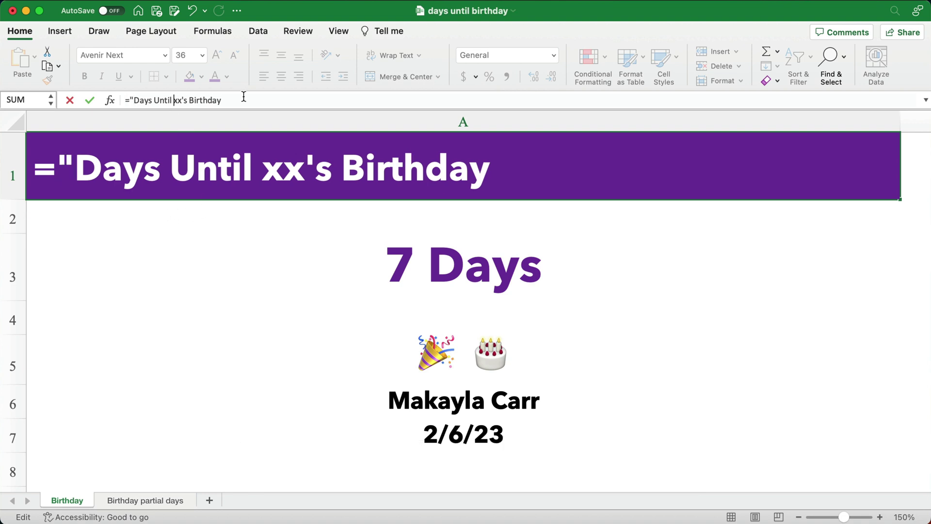
{"action": "type", "text": "\""}
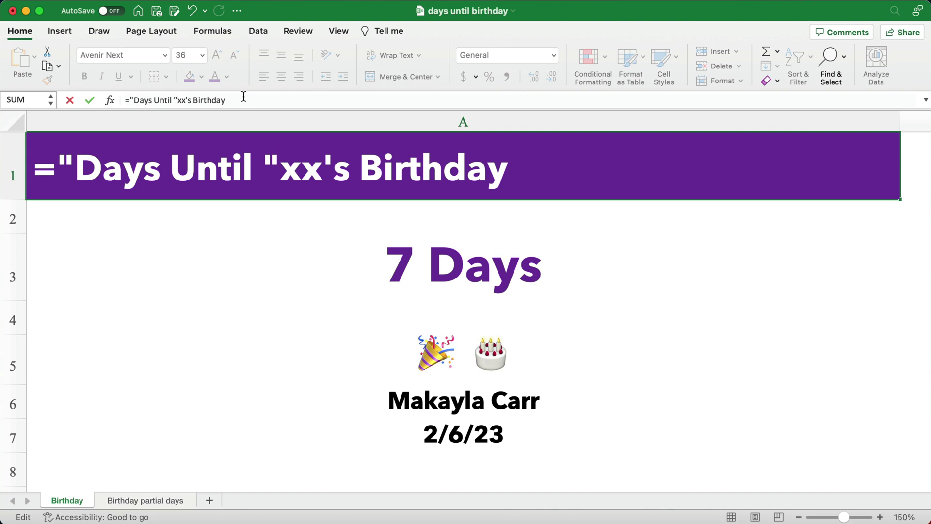
{"action": "type", "text": "&"}
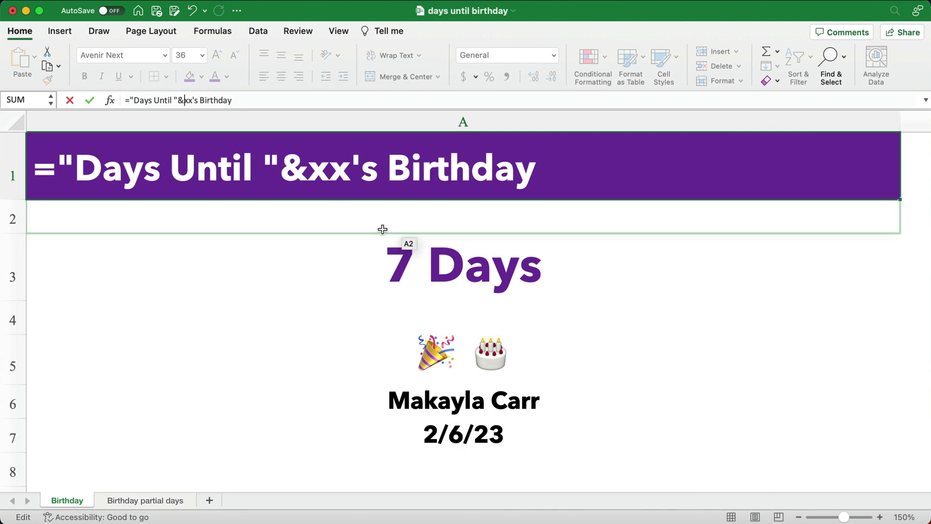
Insert the A6 name reference in place of xx and close the "'s Birthday" string
{"action": "left_click", "coordinate": [505, 403]}
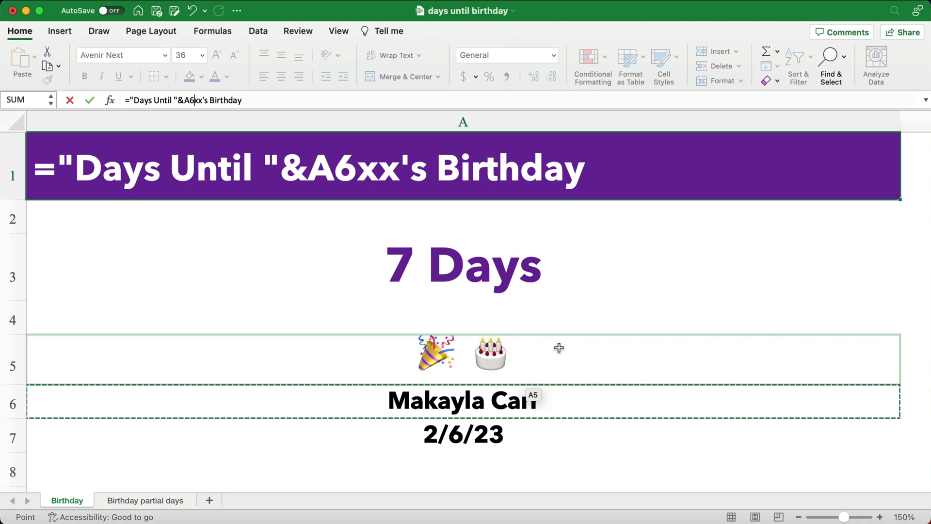
{"action": "type", "text": "&"}
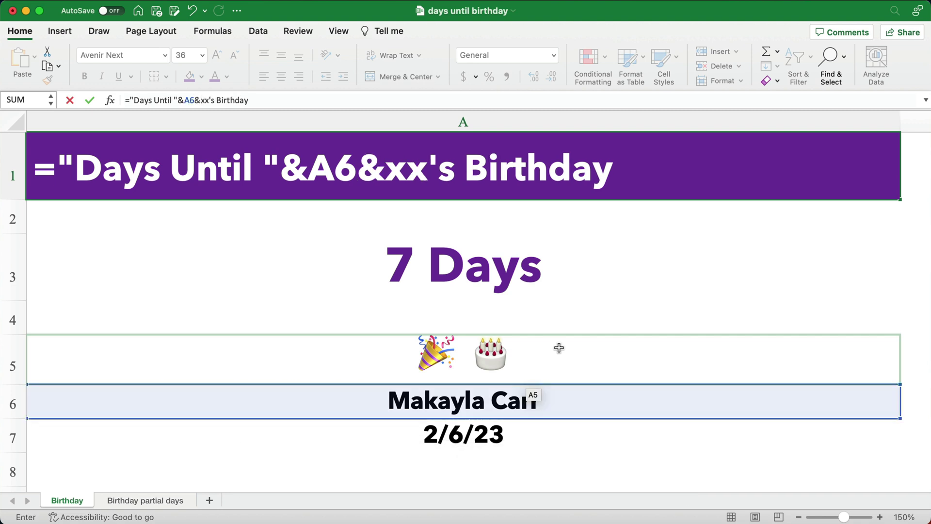
{"action": "key", "text": "shift"}
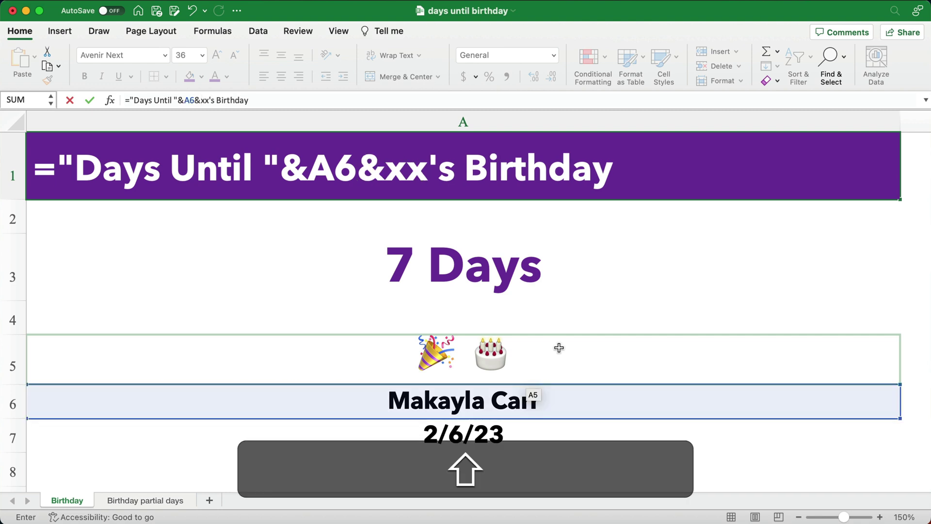
{"action": "type", "text": "\""}
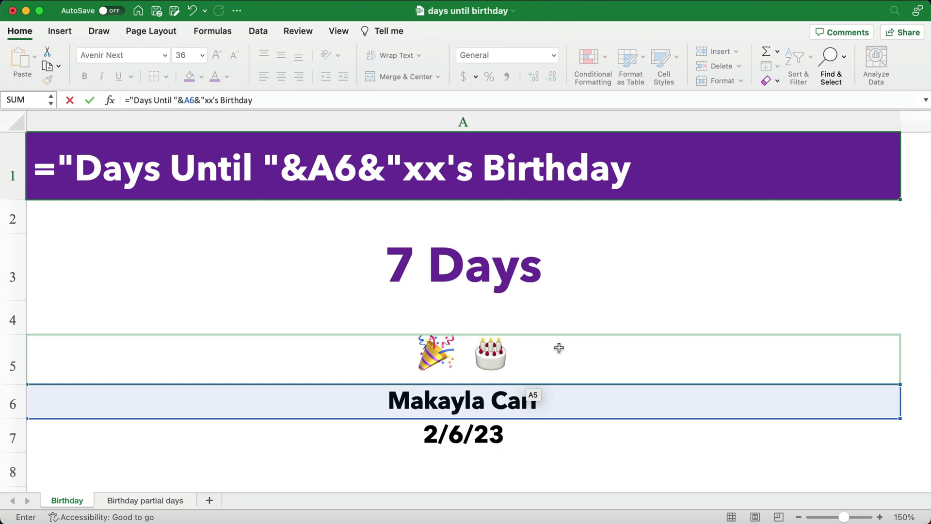
{"action": "key", "text": "Delete"}
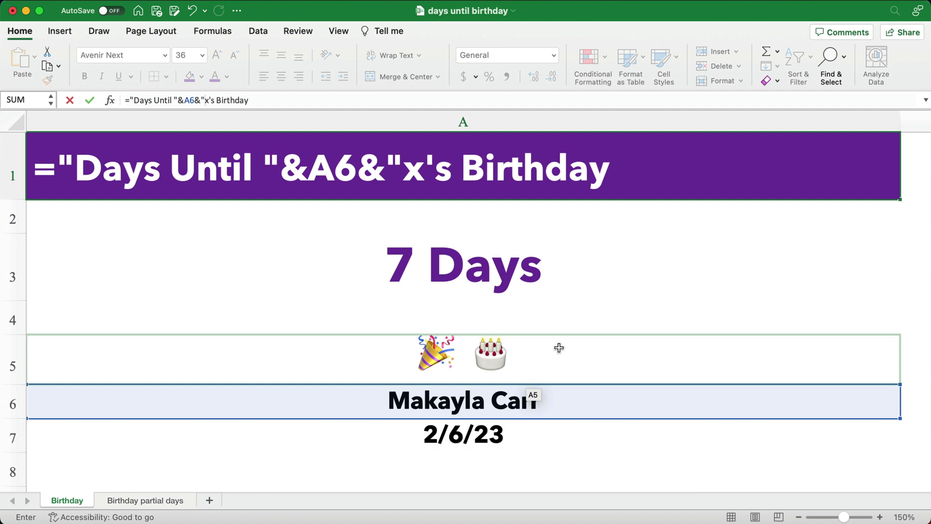
{"action": "key", "text": "Delete"}
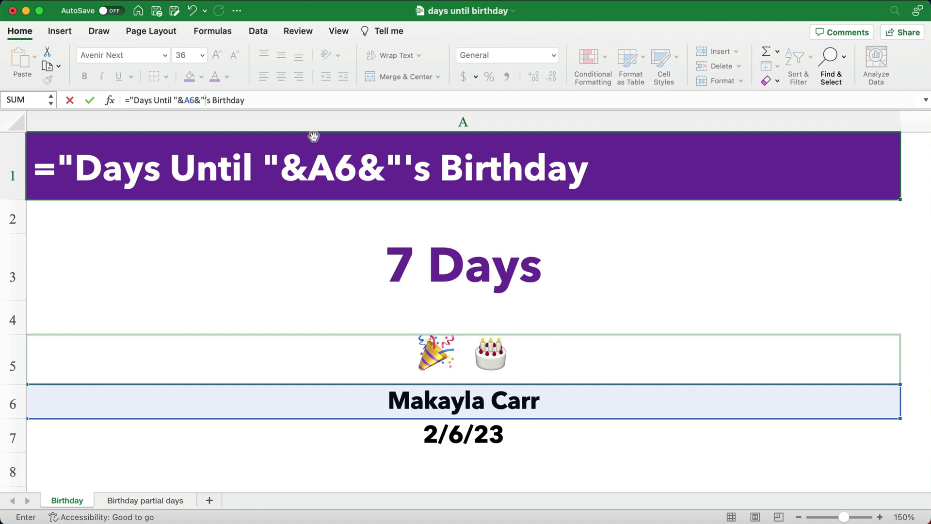
{"action": "left_click", "coordinate": [264, 101]}
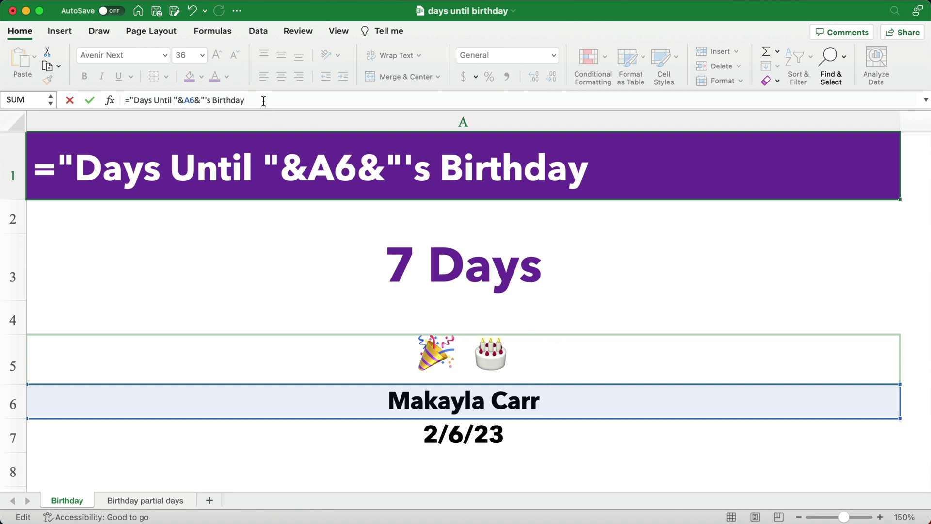
{"action": "type", "text": "\""}
{"action": "key", "text": "Return"}
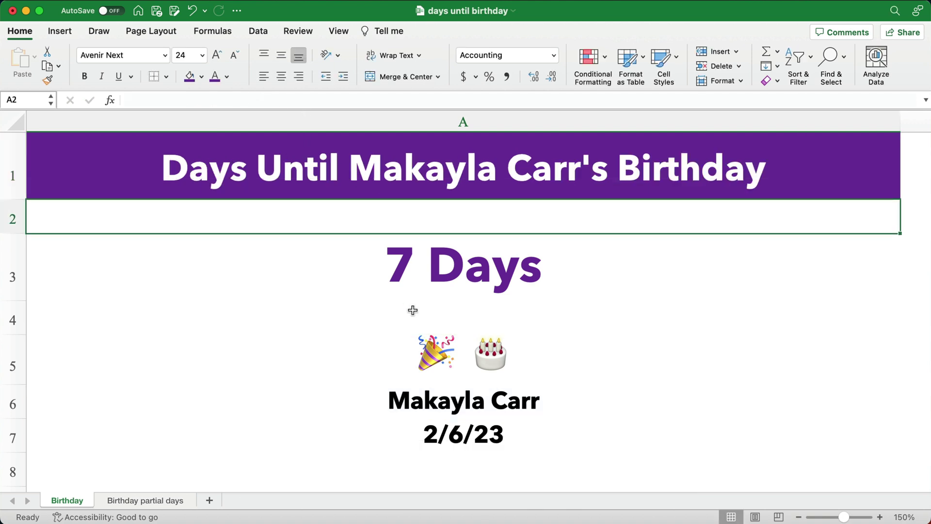
{"action": "left_click", "coordinate": [457, 397]}
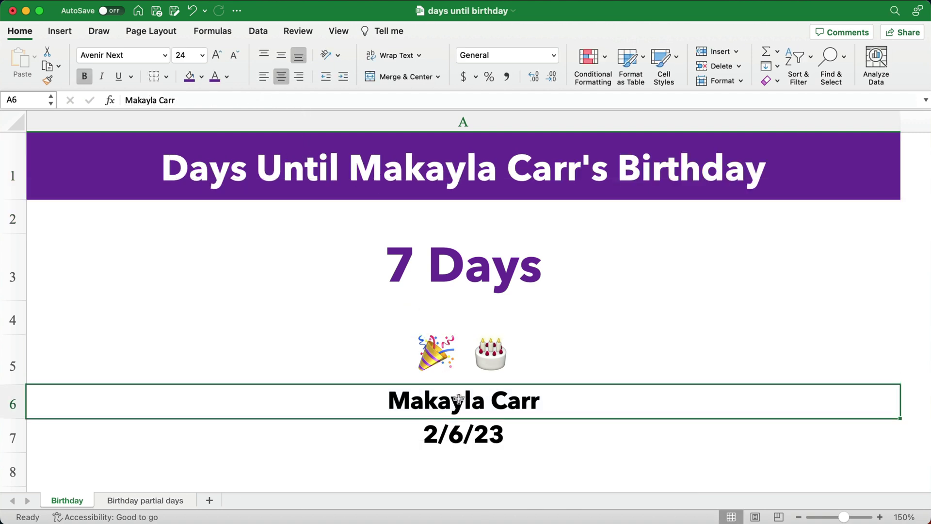
{"action": "type", "text": "Joh"}
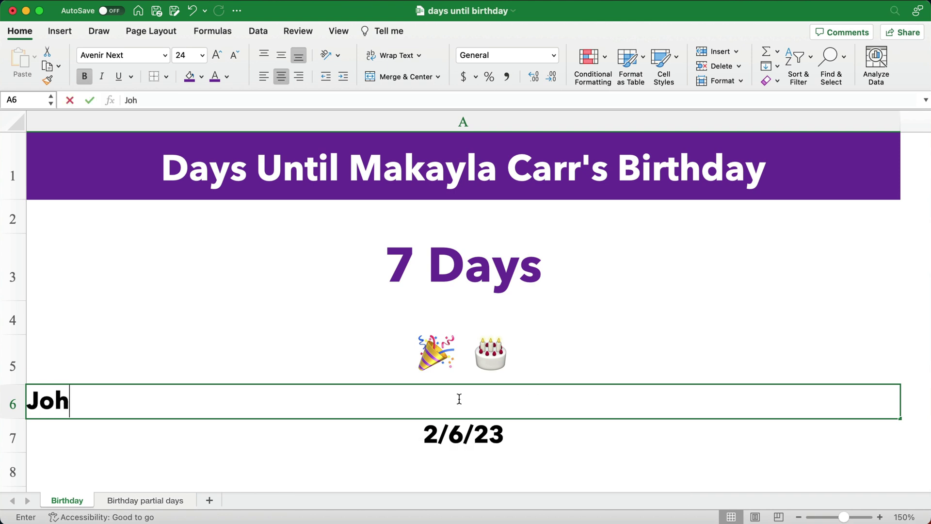
{"action": "type", "text": "n Smith"}
{"action": "key", "text": "Return"}
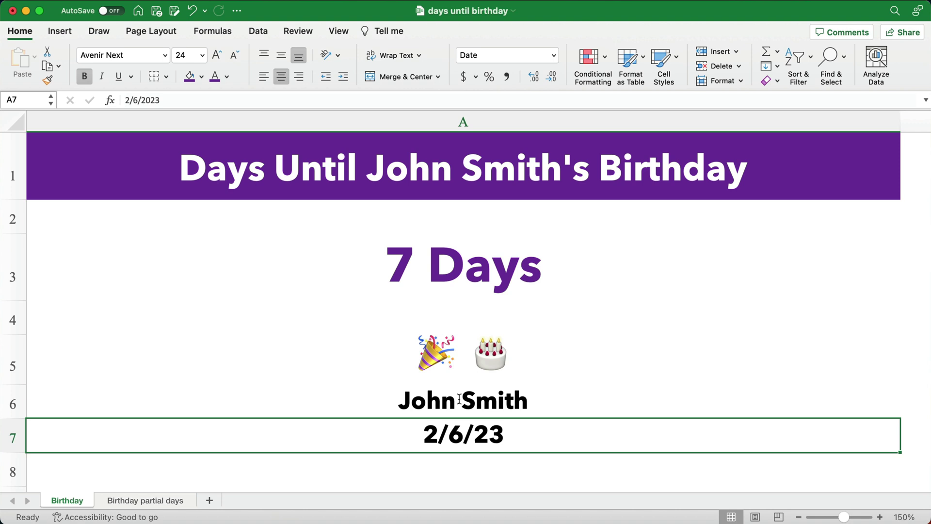
{"action": "key", "text": "super+z"}
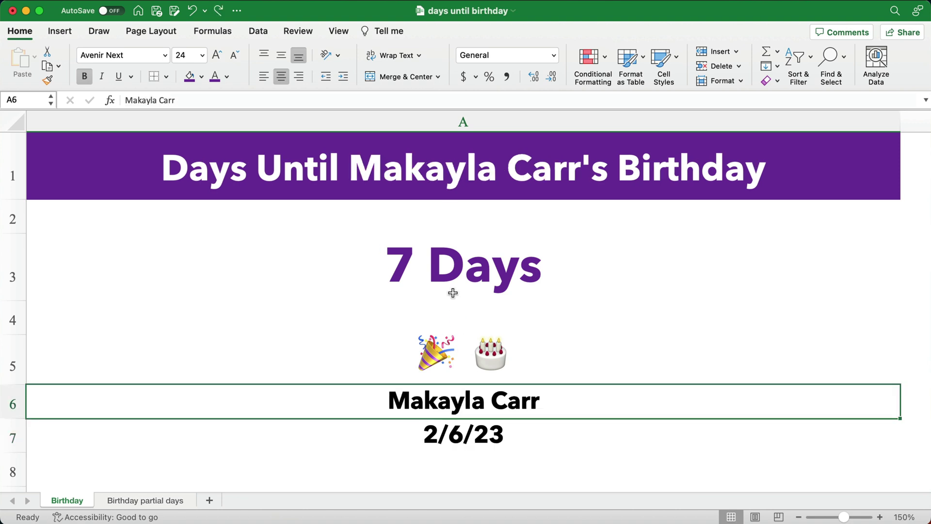
{"action": "left_click", "coordinate": [451, 267]}
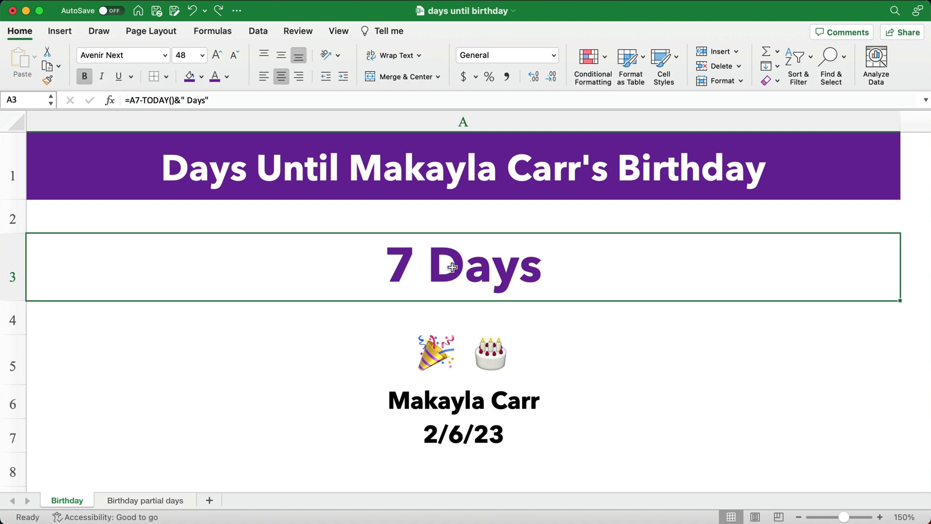
Enter =A7-today() in A3 to count down to the birthday
{"action": "type", "text": "="}
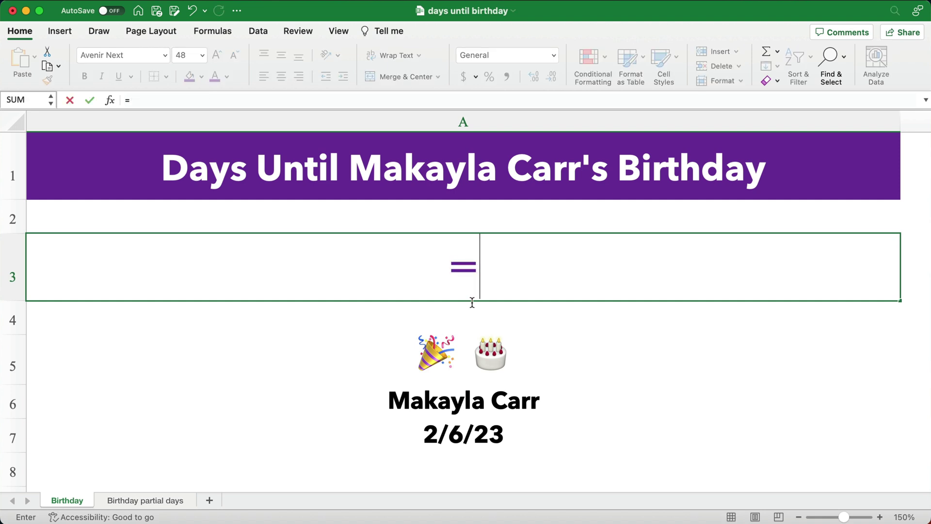
{"action": "left_click", "coordinate": [456, 435]}
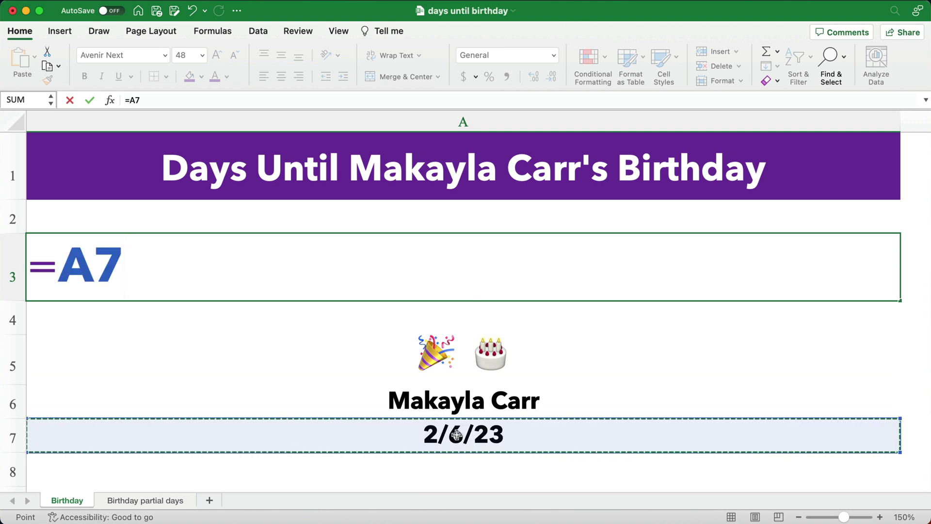
{"action": "type", "text": "-"}
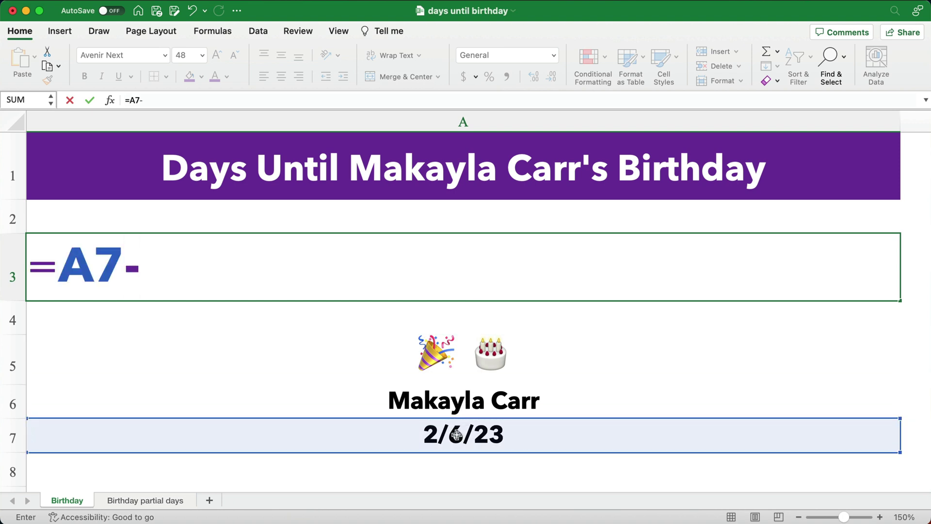
{"action": "type", "text": "today"}
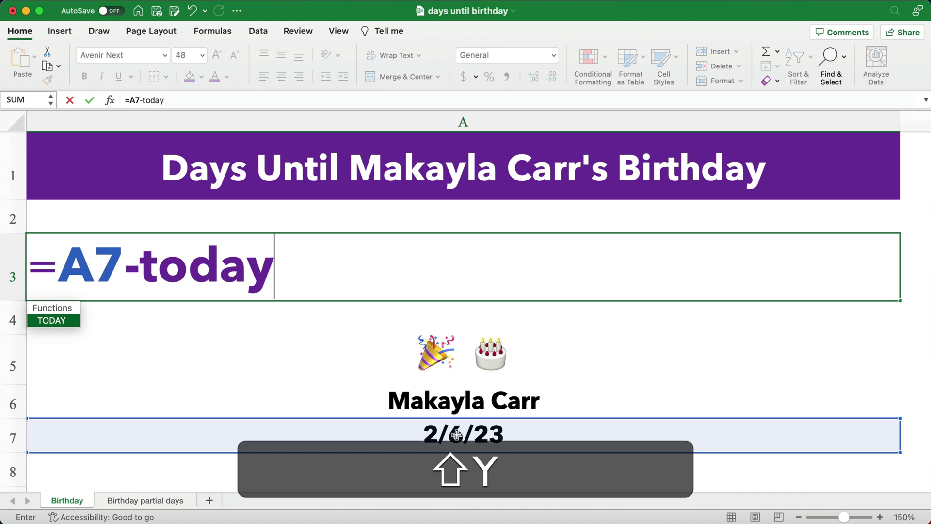
{"action": "type", "text": "()"}
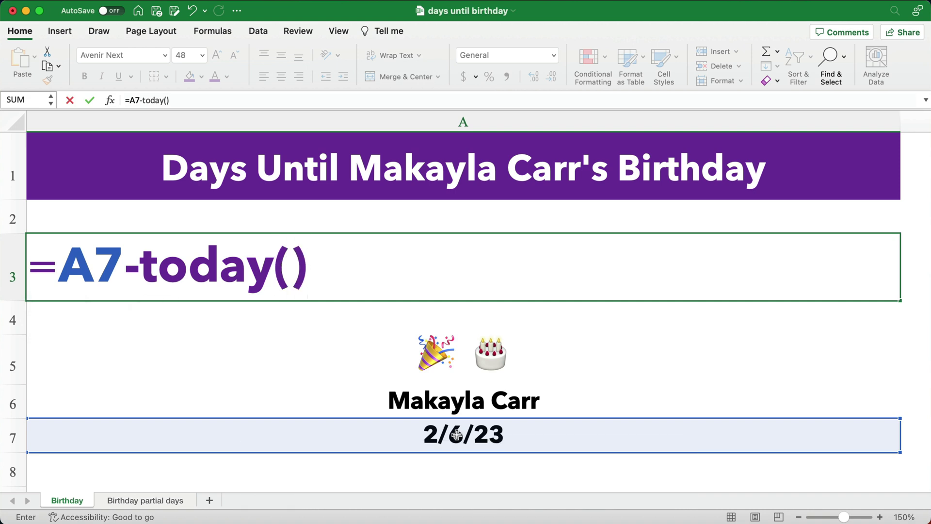
{"action": "key", "text": "Return"}
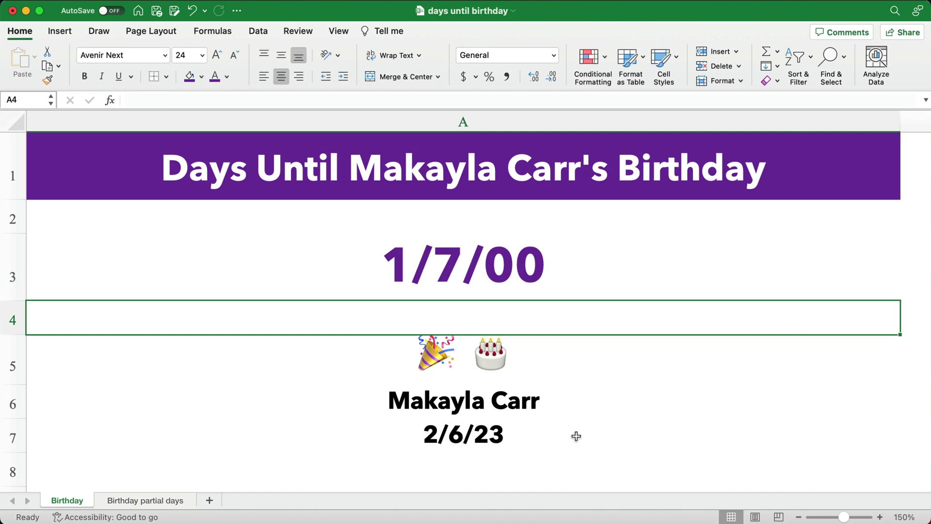
Format A3 as General and append &" Days" so it reads 7 Days
{"action": "left_click", "coordinate": [487, 283]}
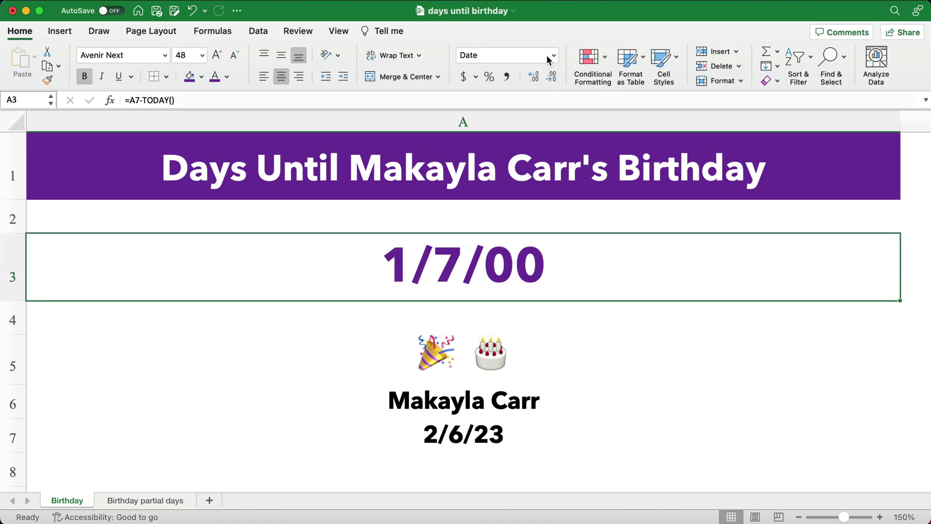
{"action": "left_click", "coordinate": [553, 54]}
{"action": "left_click", "coordinate": [518, 75]}
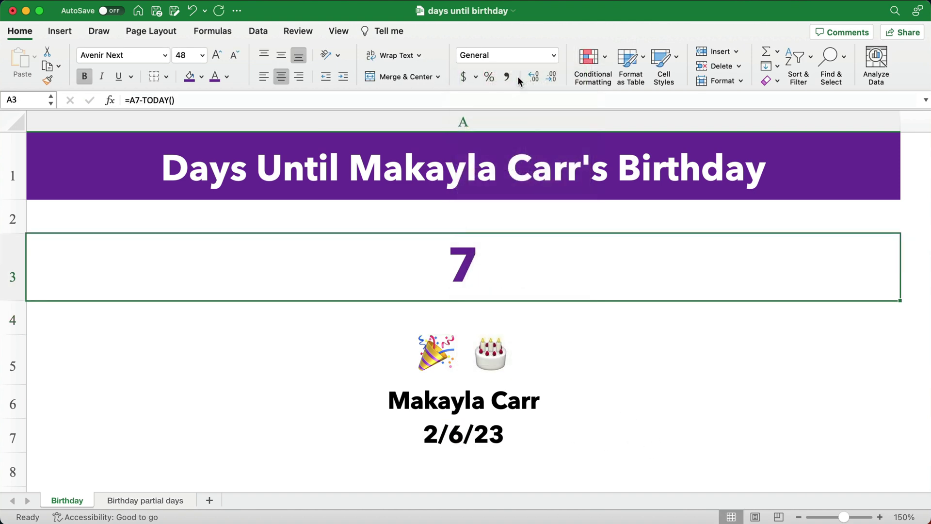
{"action": "left_click", "coordinate": [212, 100]}
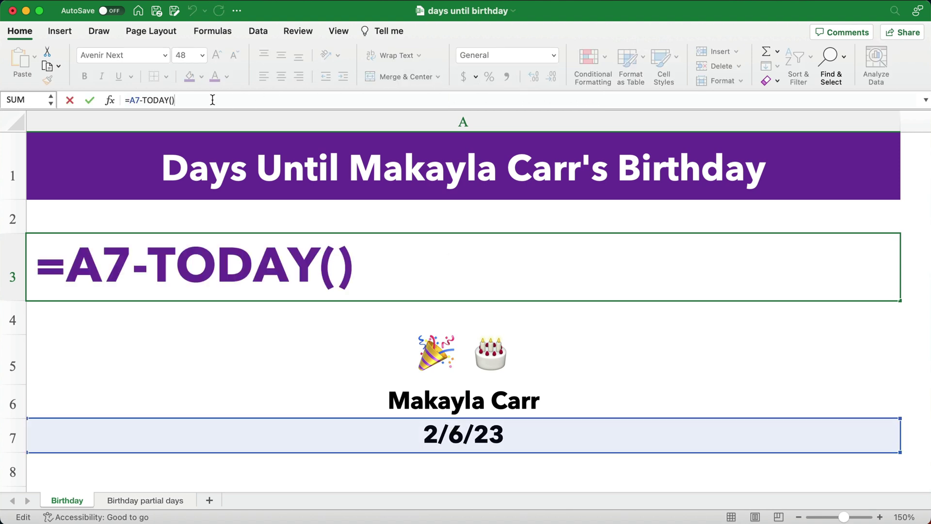
{"action": "type", "text": "&"}
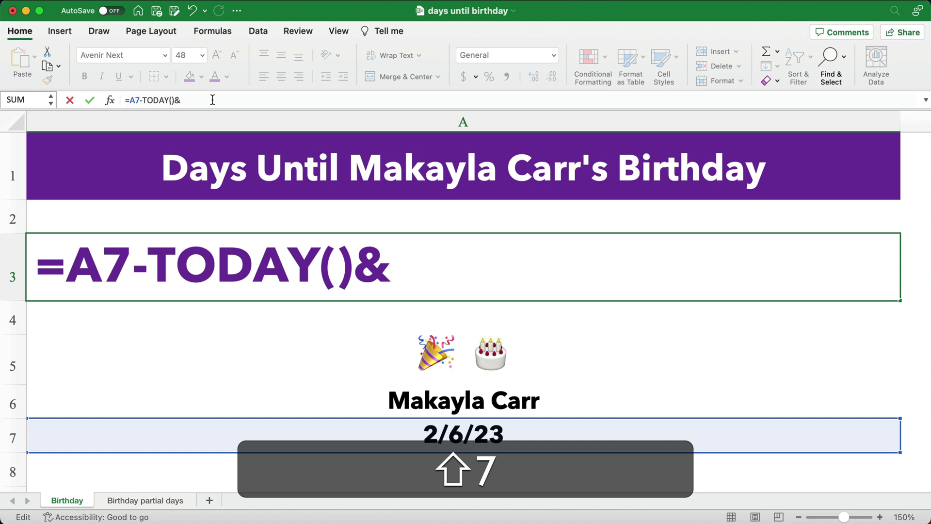
{"action": "type", "text": "\""}
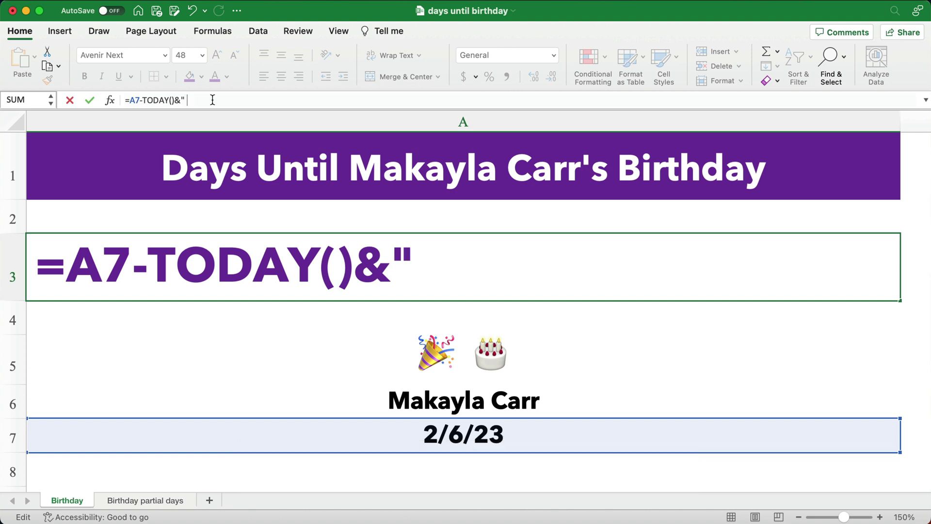
{"action": "type", "text": " D"}
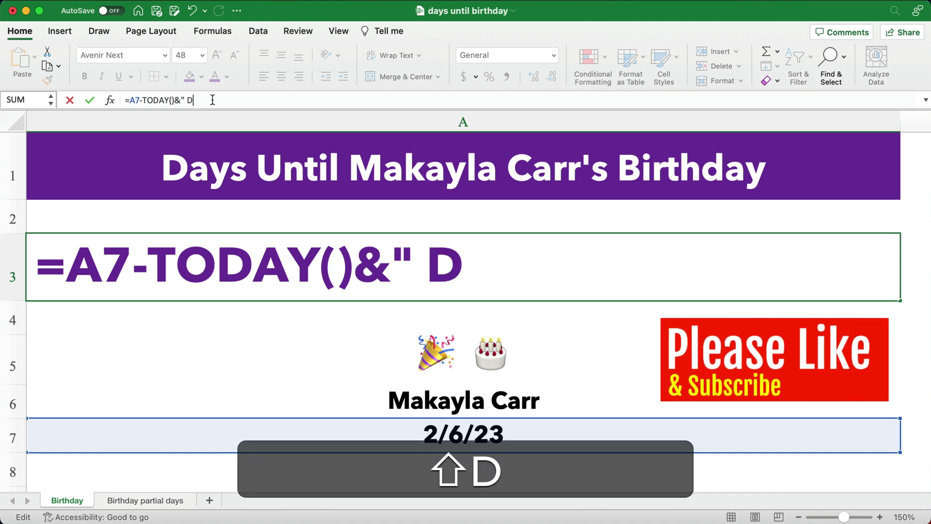
{"action": "type", "text": "ays"}
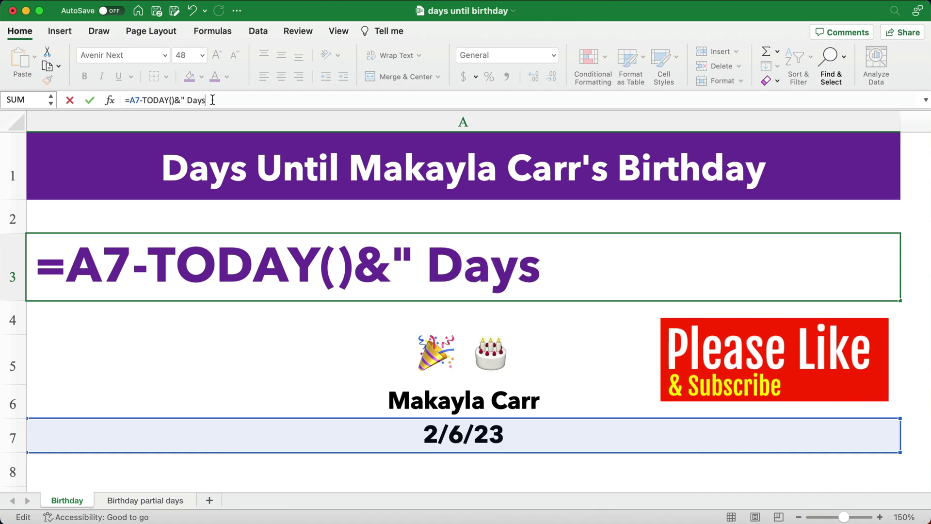
{"action": "type", "text": "\""}
{"action": "key", "text": "Return"}
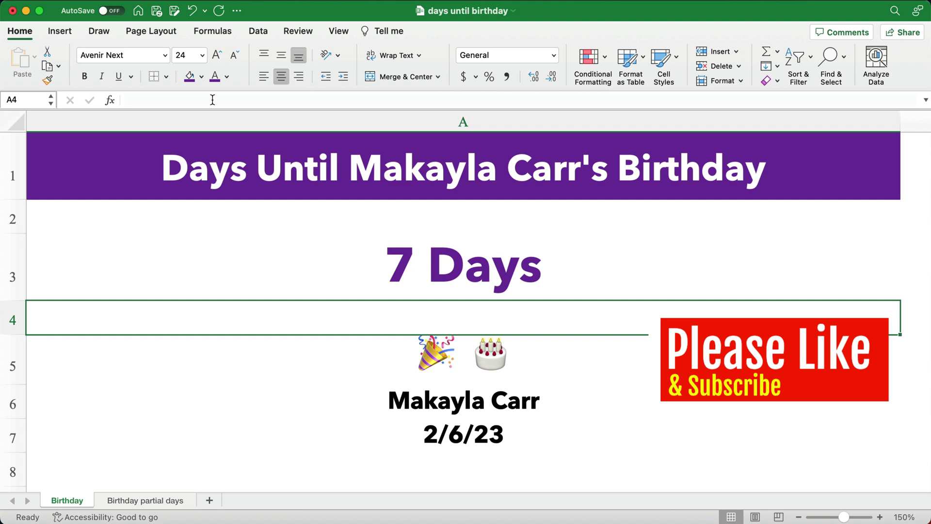
{"action": "left_click", "coordinate": [469, 428]}
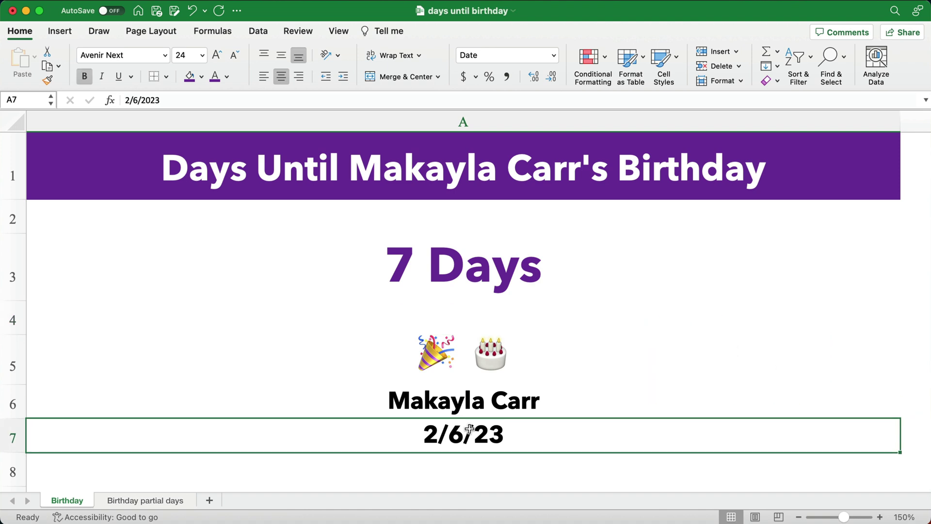
{"action": "type", "text": "101"}
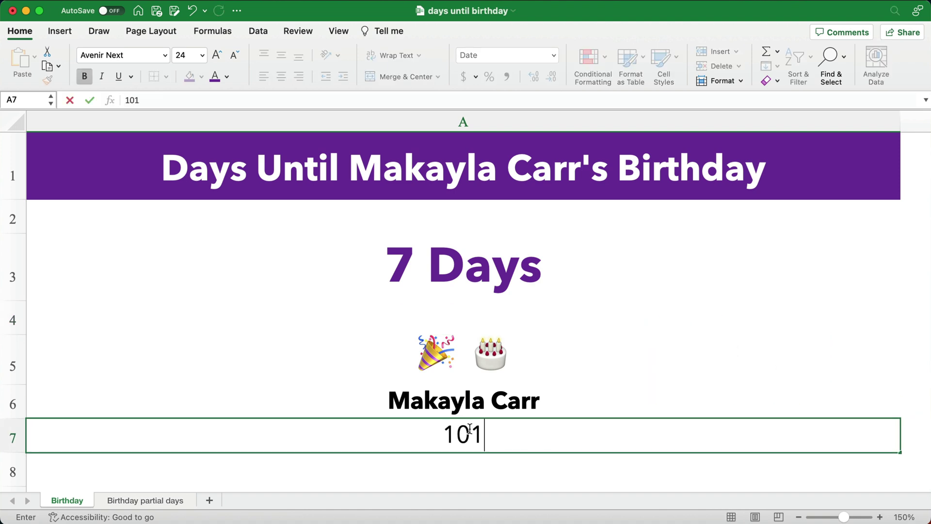
{"action": "key", "text": "BackSpace"}
{"action": "type", "text": "/11/23"}
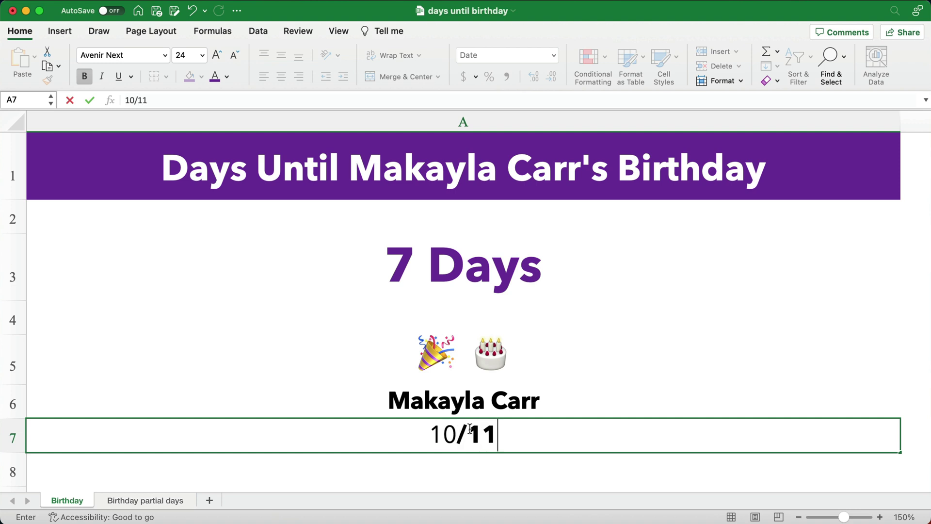
{"action": "key", "text": "Return"}
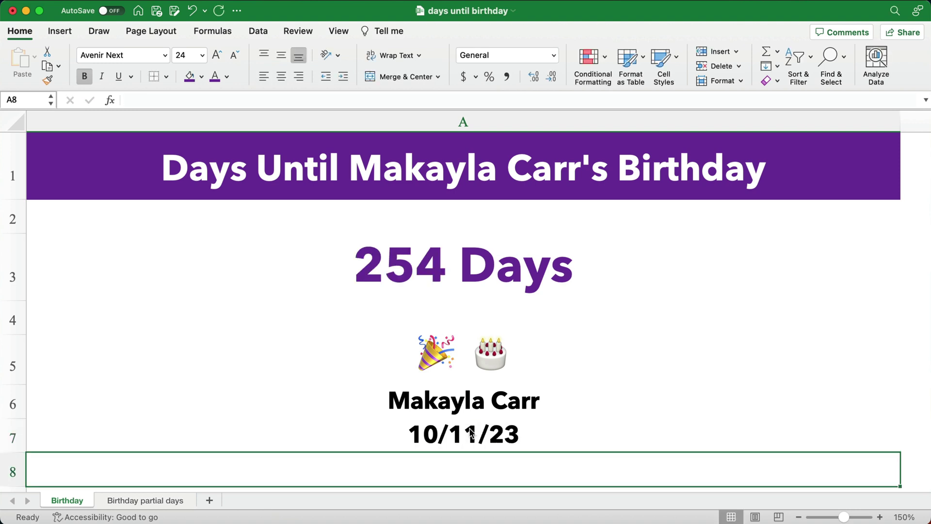
{"action": "key", "text": "super+z"}
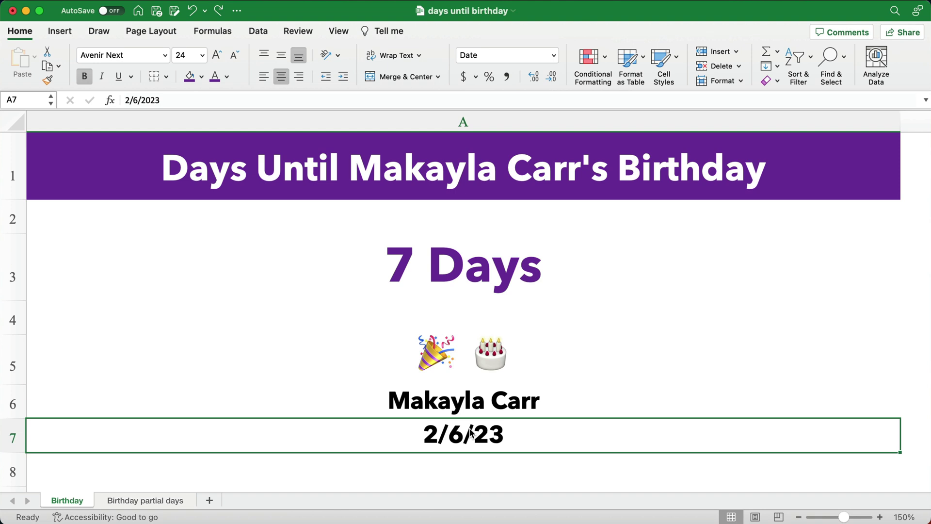
{"action": "left_click", "coordinate": [482, 399]}
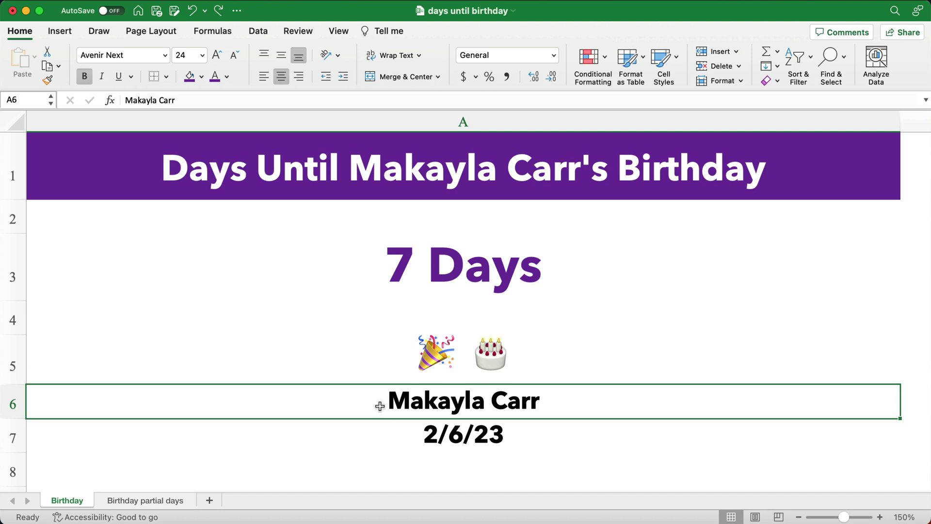
{"action": "scroll", "coordinate": [308, 410], "scroll_direction": "down", "scroll_amount": 5}
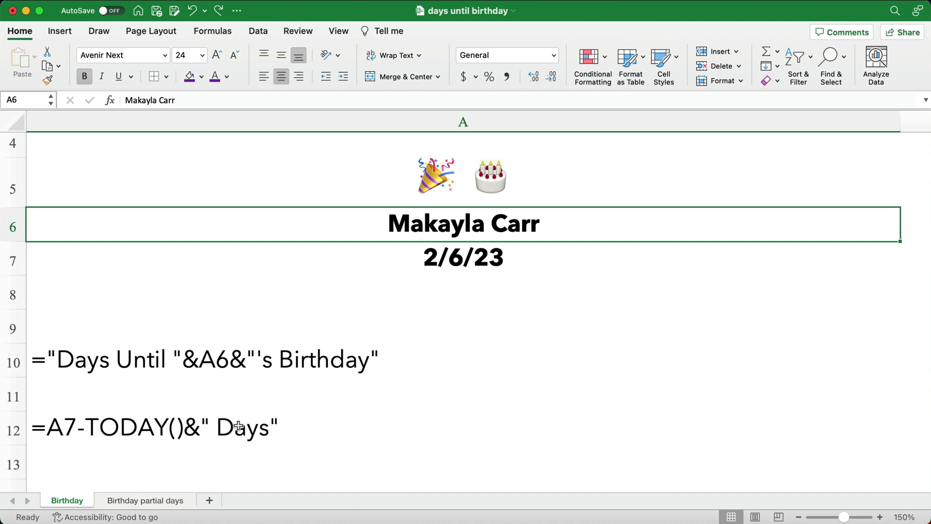
{"action": "scroll", "coordinate": [335, 401], "scroll_direction": "up", "scroll_amount": 2}
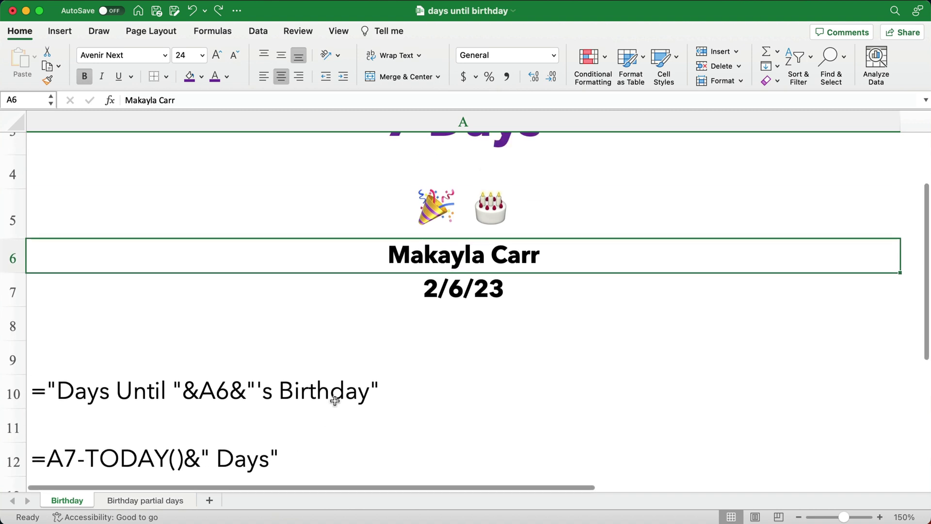
{"action": "scroll", "coordinate": [335, 400], "scroll_direction": "up", "scroll_amount": 5}
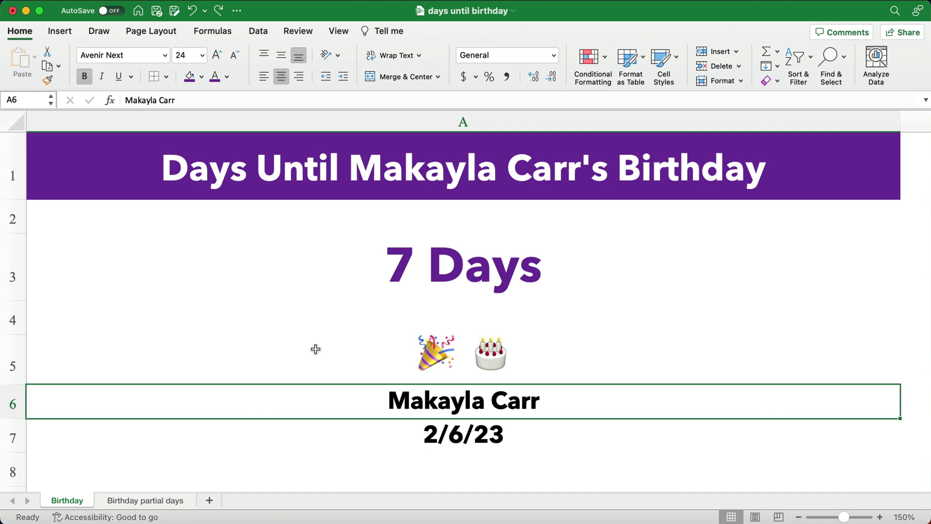
On the Birthday partial days sheet, enter =A7-NOW() in A3
{"action": "left_click", "coordinate": [156, 500]}
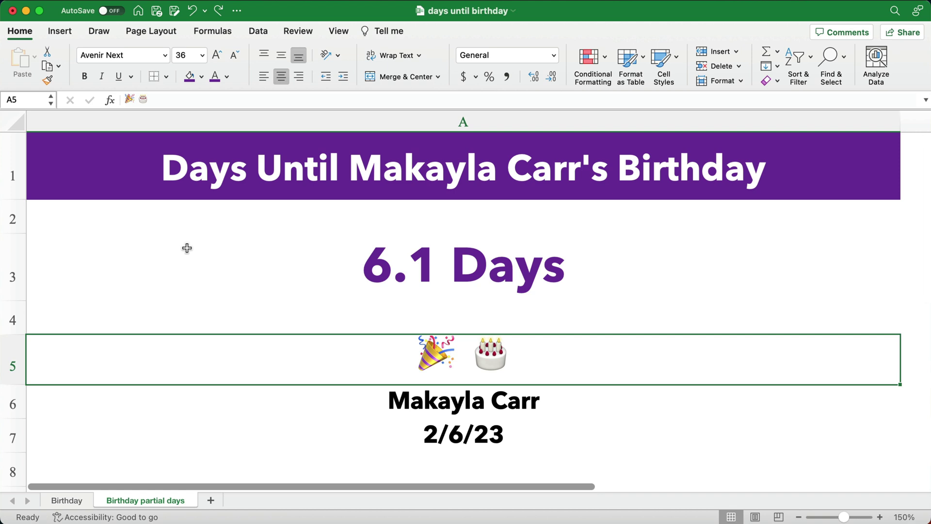
{"action": "left_click", "coordinate": [341, 264]}
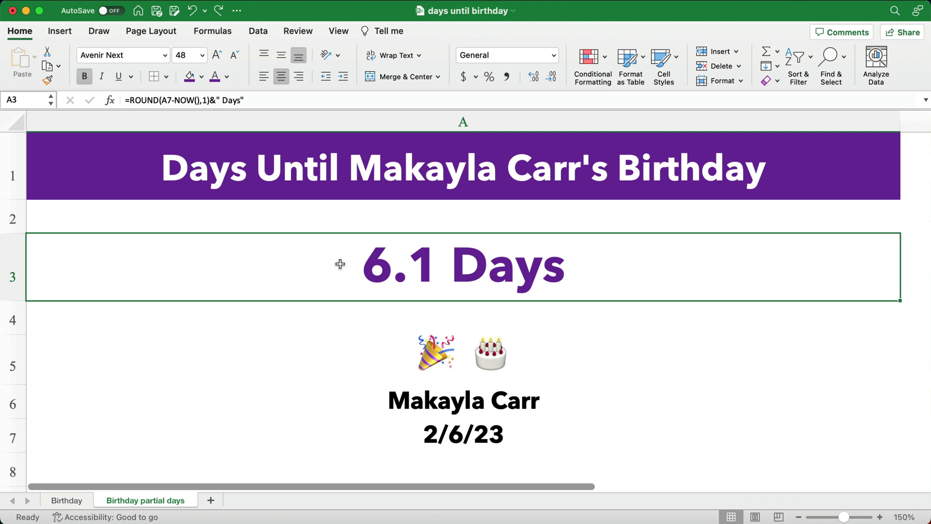
{"action": "type", "text": "="}
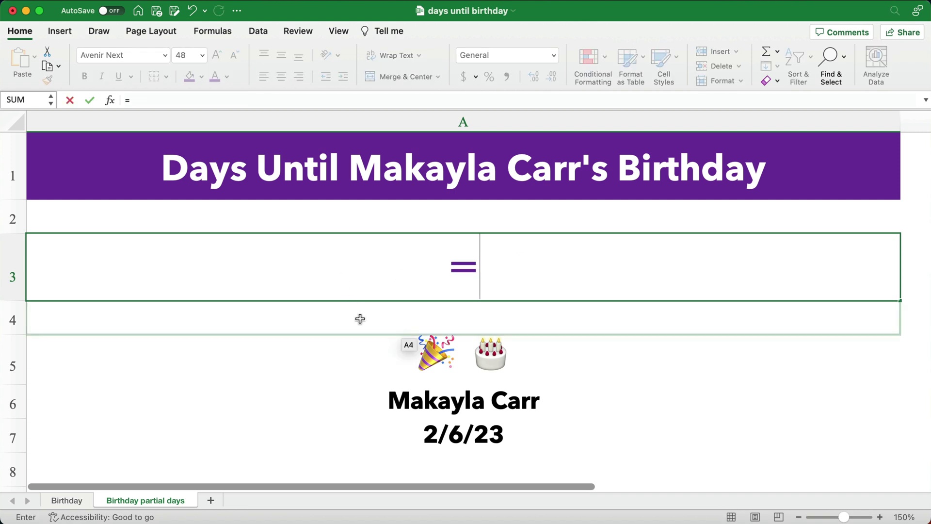
{"action": "left_click", "coordinate": [448, 430]}
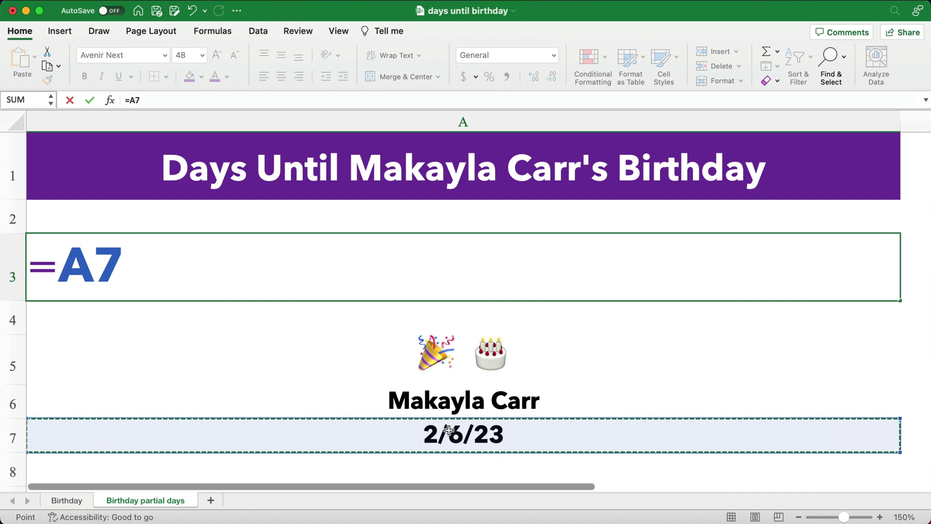
{"action": "type", "text": "-"}
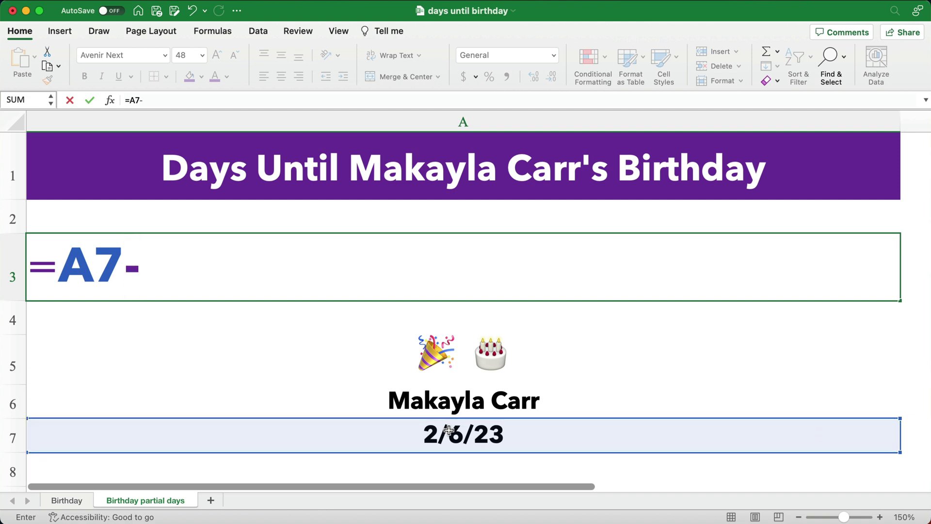
{"action": "type", "text": "now("}
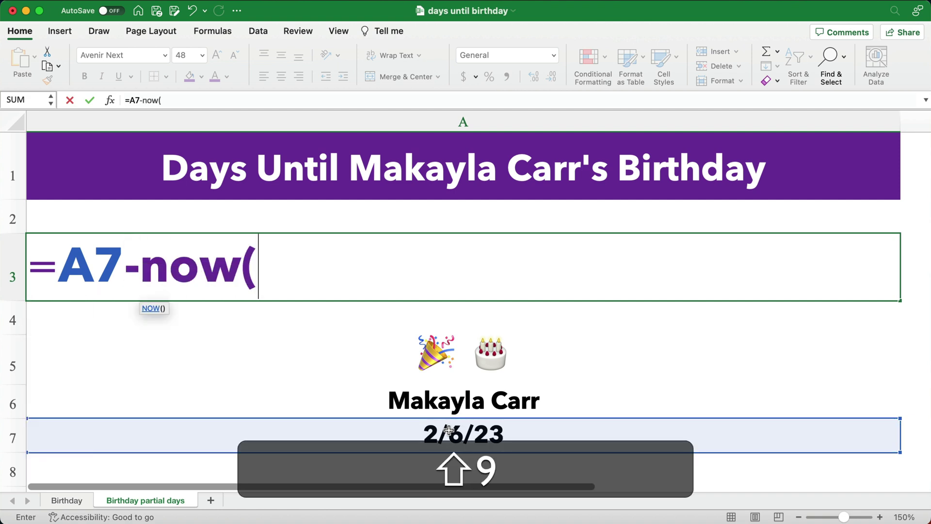
{"action": "type", "text": ")"}
{"action": "key", "text": "Return"}
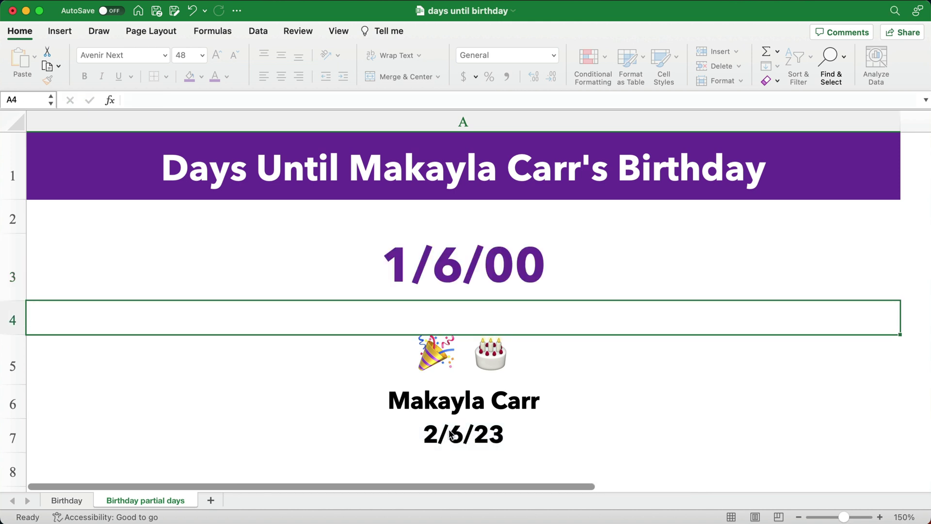
Format A3 as General so it shows 6.103927894
{"action": "left_click", "coordinate": [531, 274]}
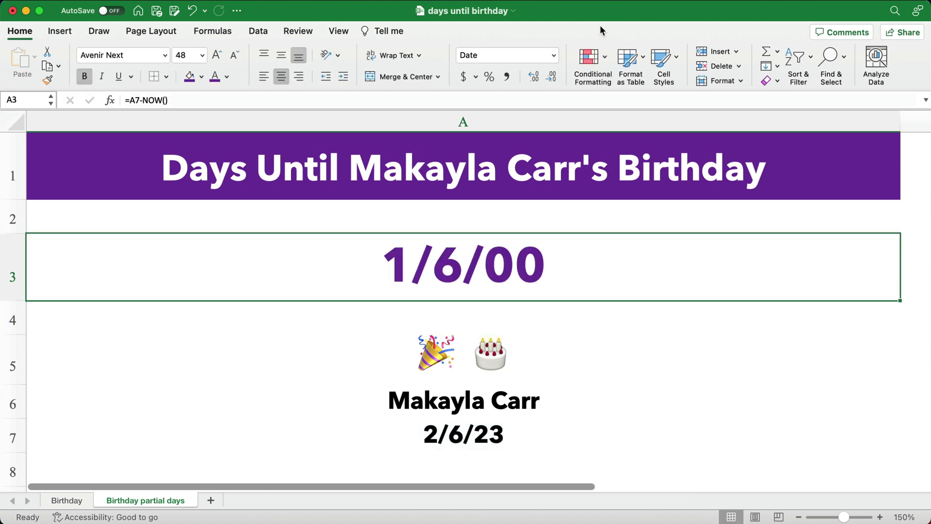
{"action": "left_click", "coordinate": [554, 57]}
{"action": "left_click", "coordinate": [509, 77]}
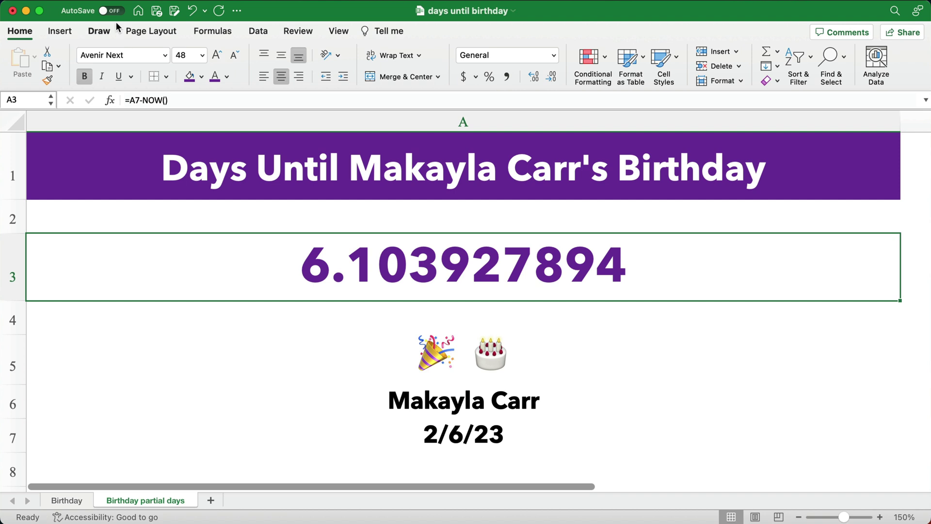
Round A3's countdown to one decimal with ROUND(A7-NOW(),1)
{"action": "left_click", "coordinate": [131, 102]}
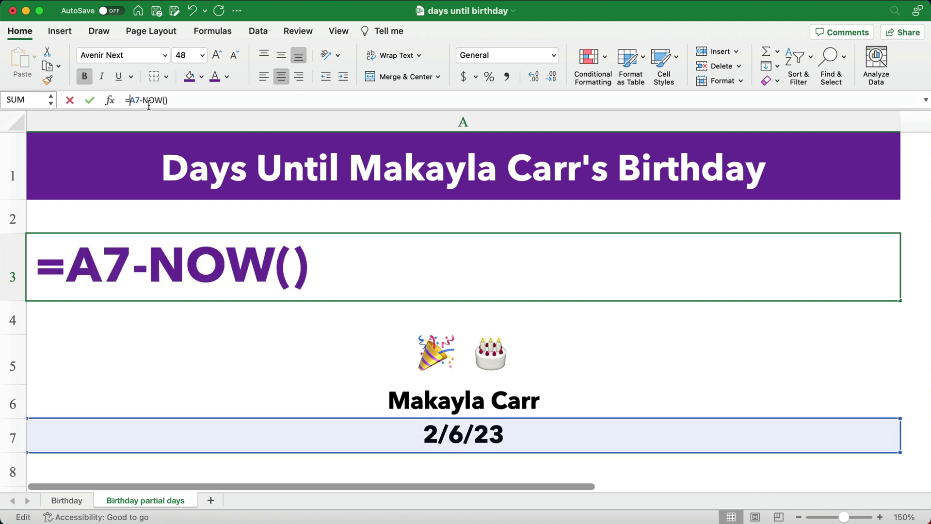
{"action": "type", "text": "round"}
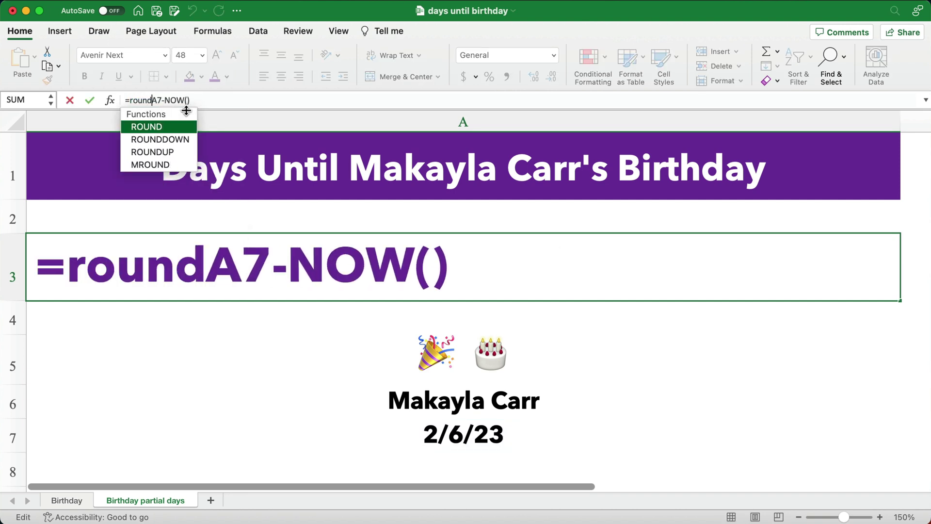
{"action": "type", "text": "(A7-NOW()"}
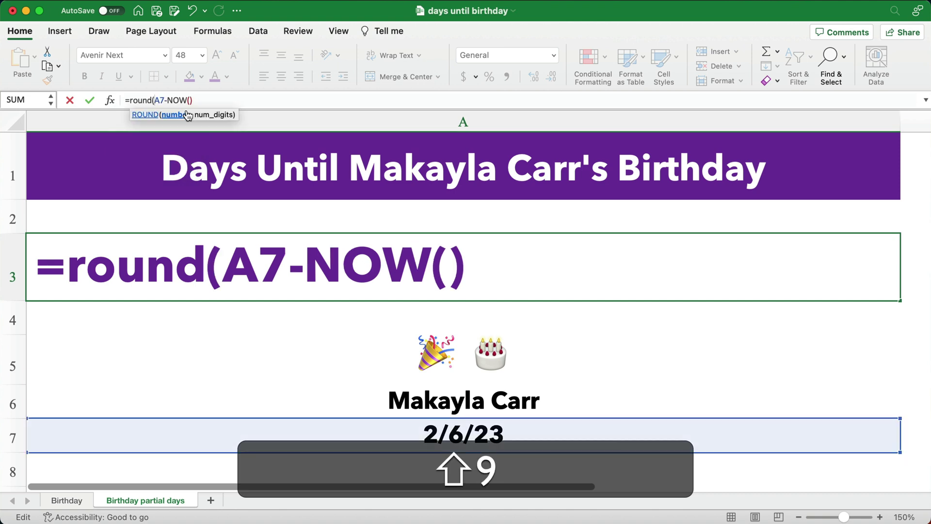
{"action": "type", "text": ",1"}
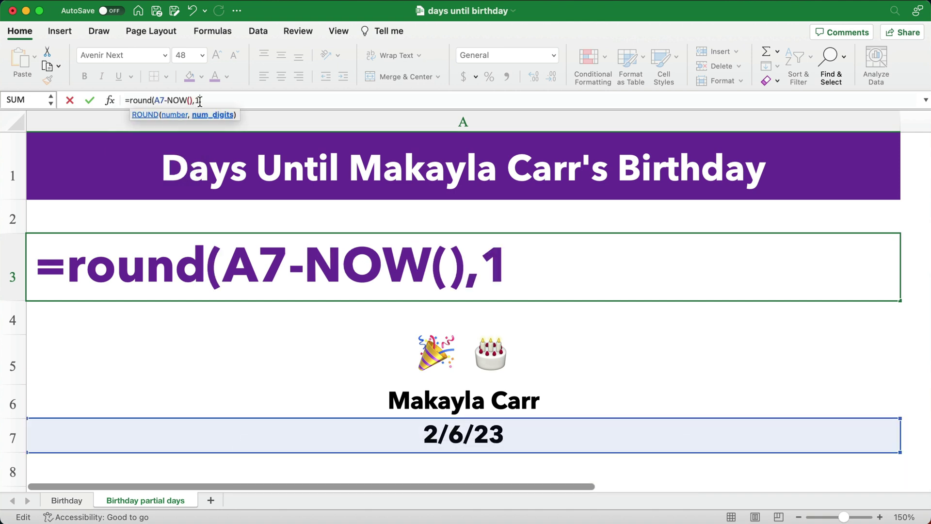
{"action": "type", "text": ")"}
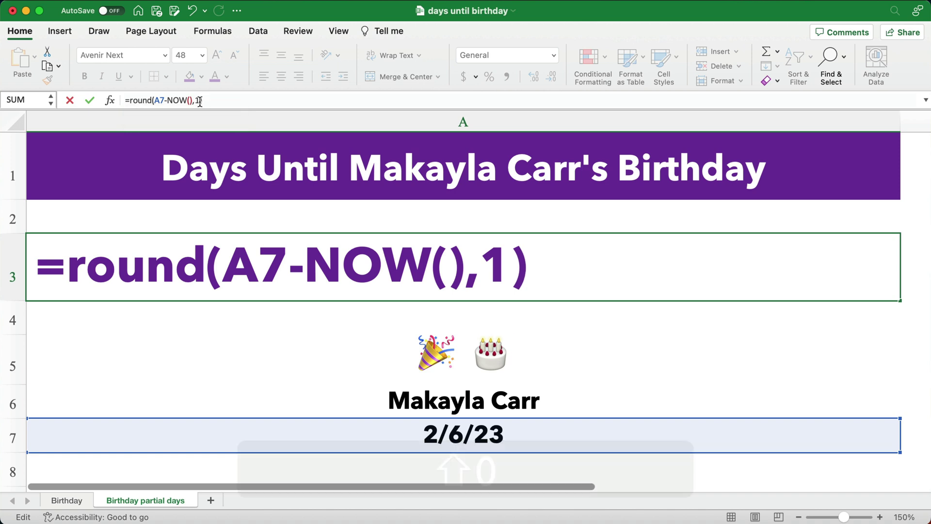
{"action": "key", "text": "Return"}
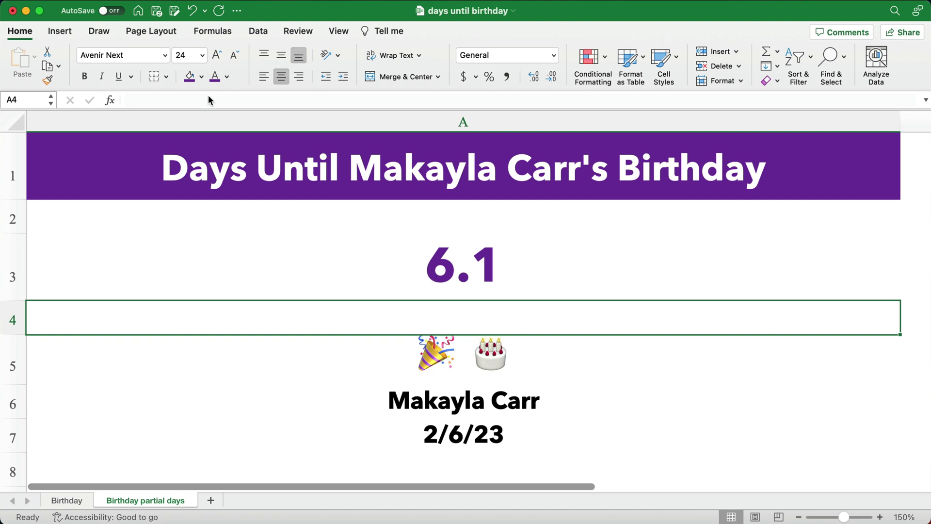
Append &" Days" to A3's formula so it reads 6.1 Days
{"action": "left_click", "coordinate": [432, 254]}
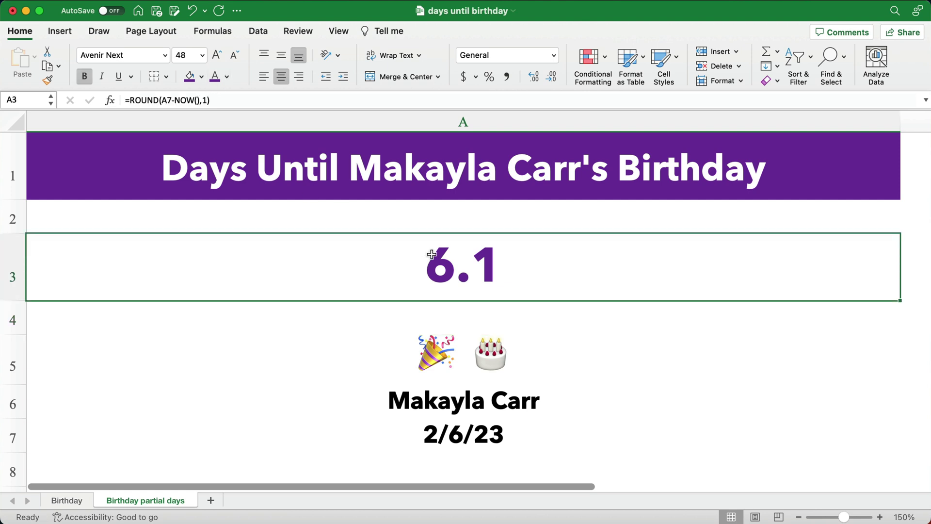
{"action": "left_click", "coordinate": [241, 101]}
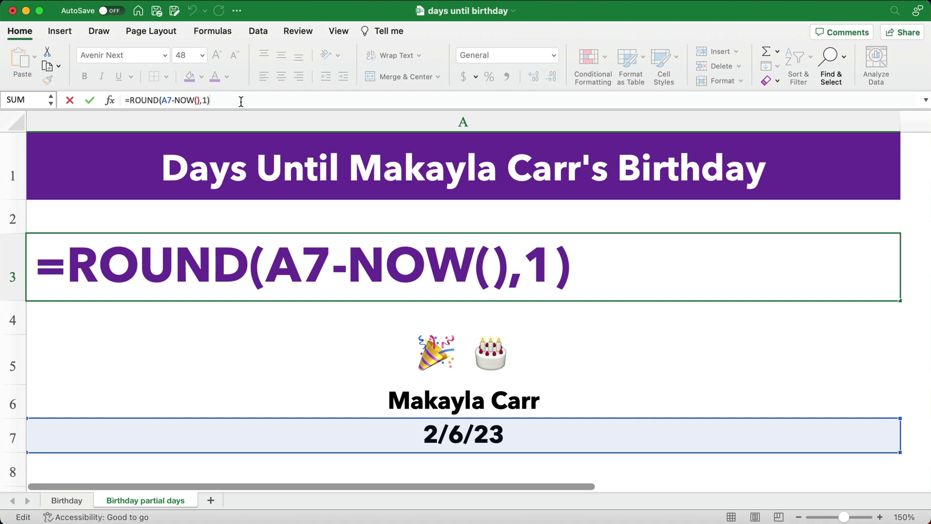
{"action": "type", "text": "&"}
{"action": "key", "text": "shift"}
{"action": "type", "text": "\""}
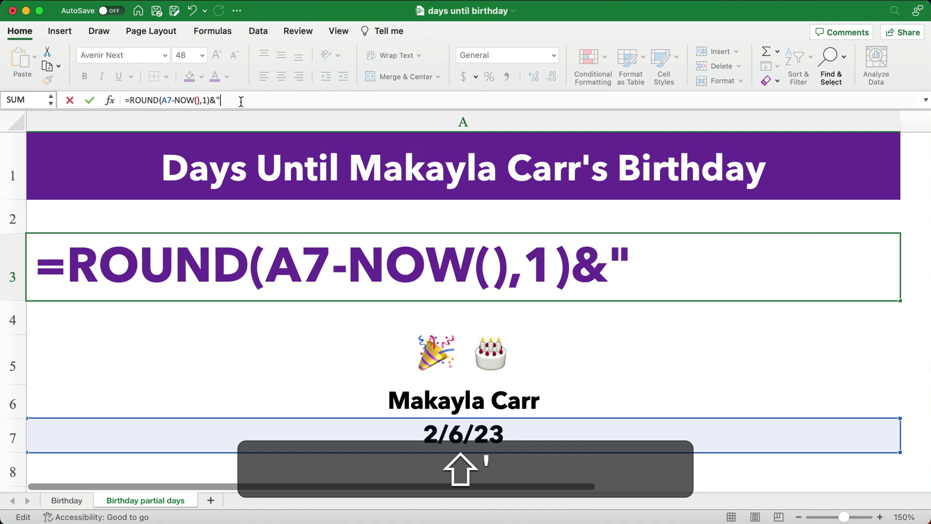
{"action": "type", "text": " D"}
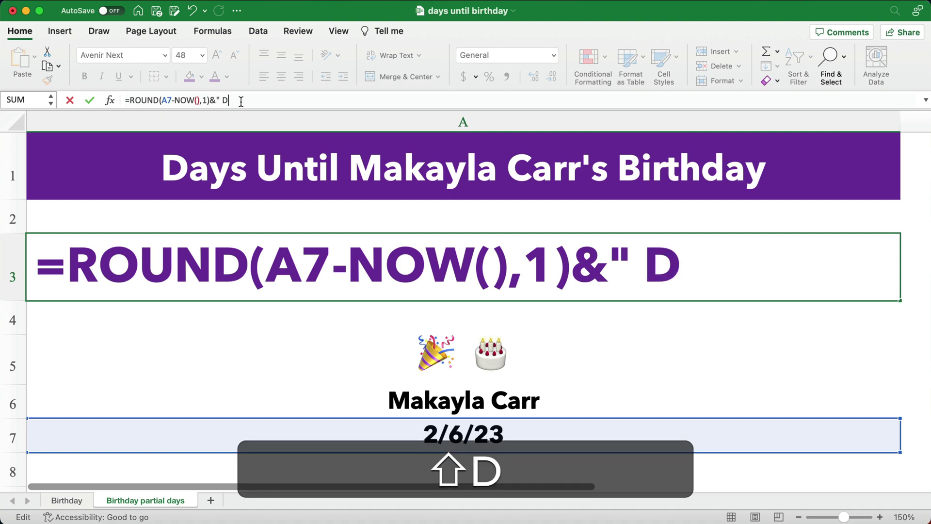
{"action": "type", "text": "ays\""}
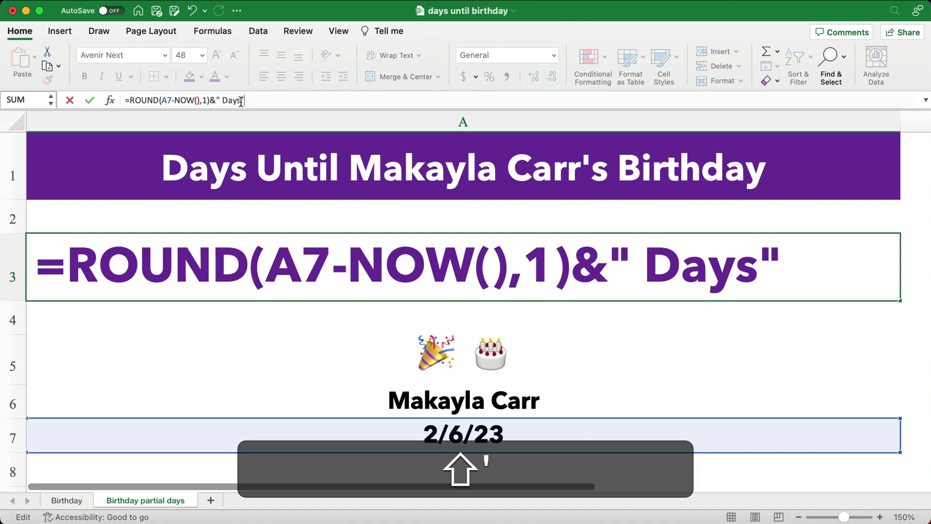
{"action": "key", "text": "Return"}
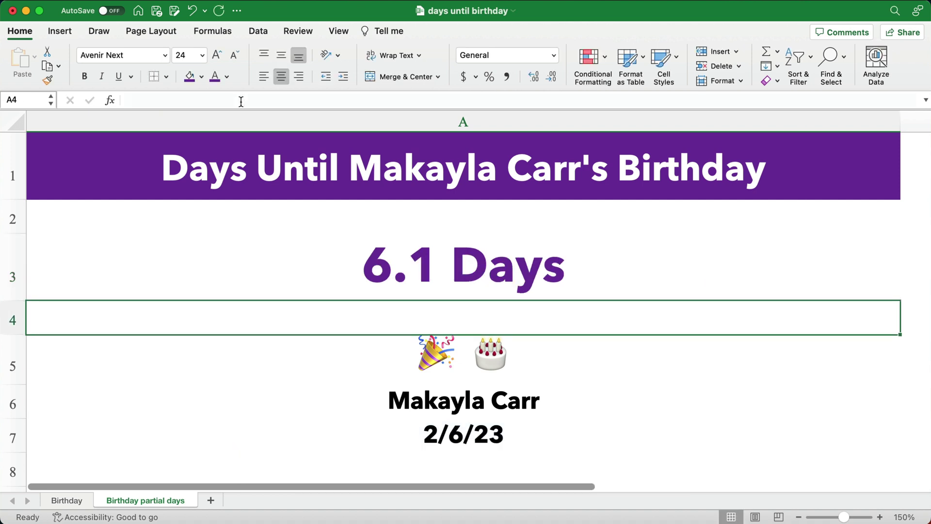